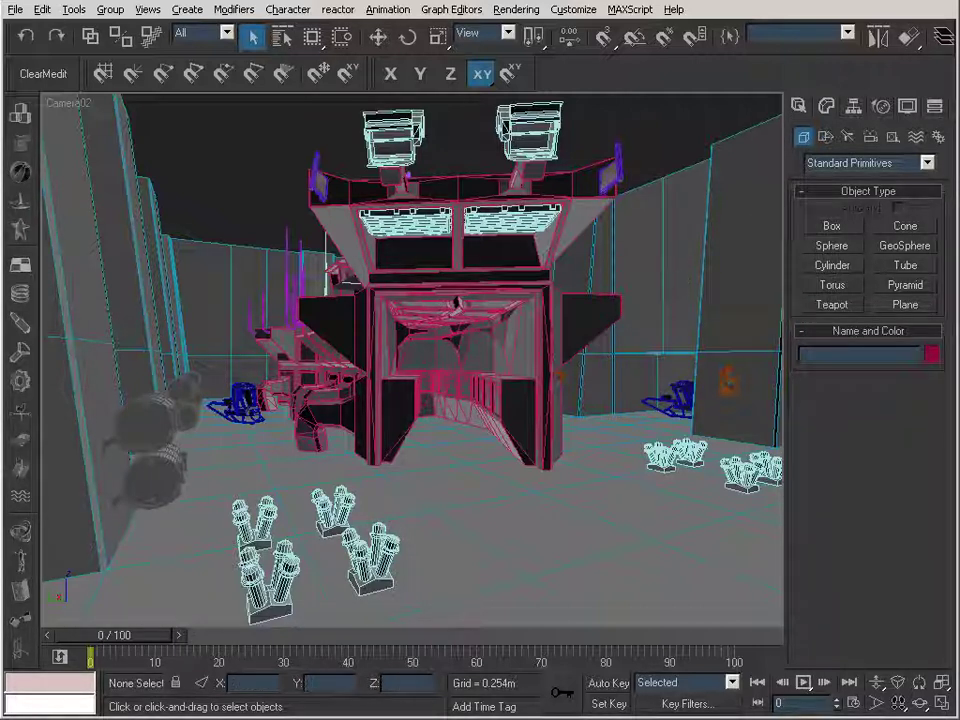
Render the Camera02 view with the Default Scanline Renderer and review the Environment background and global lighting settings
click(515, 10)
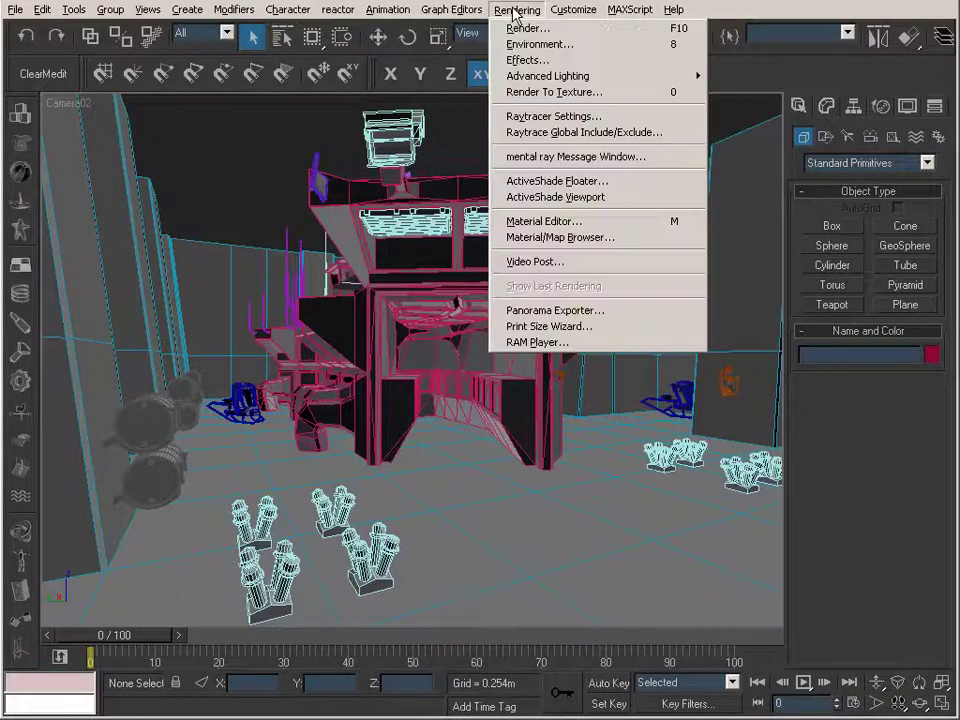
click(527, 44)
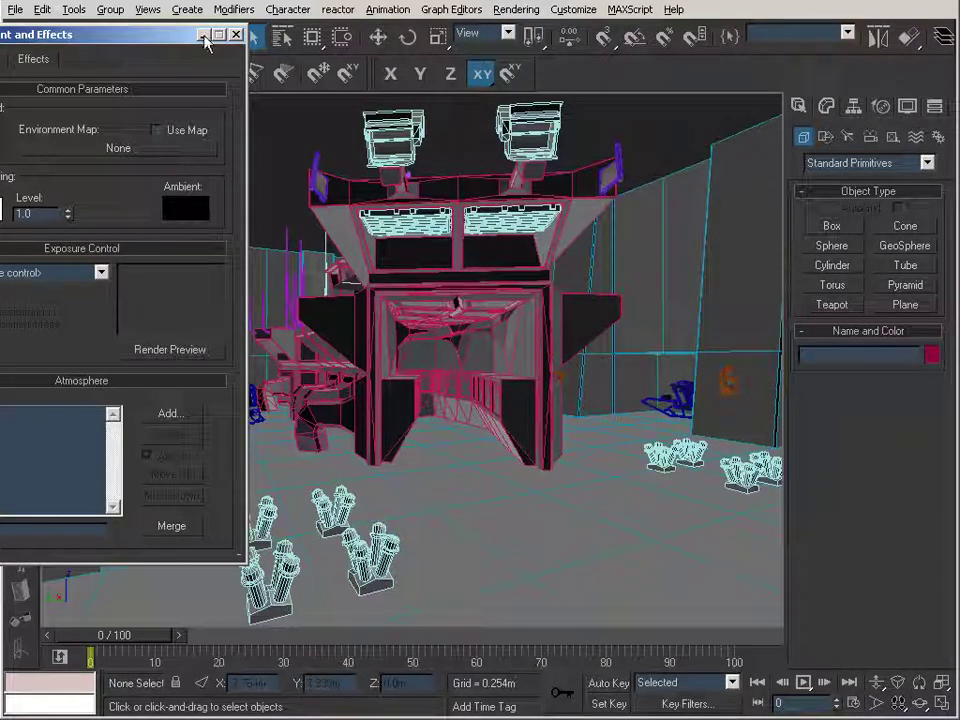
click(522, 10)
click(527, 28)
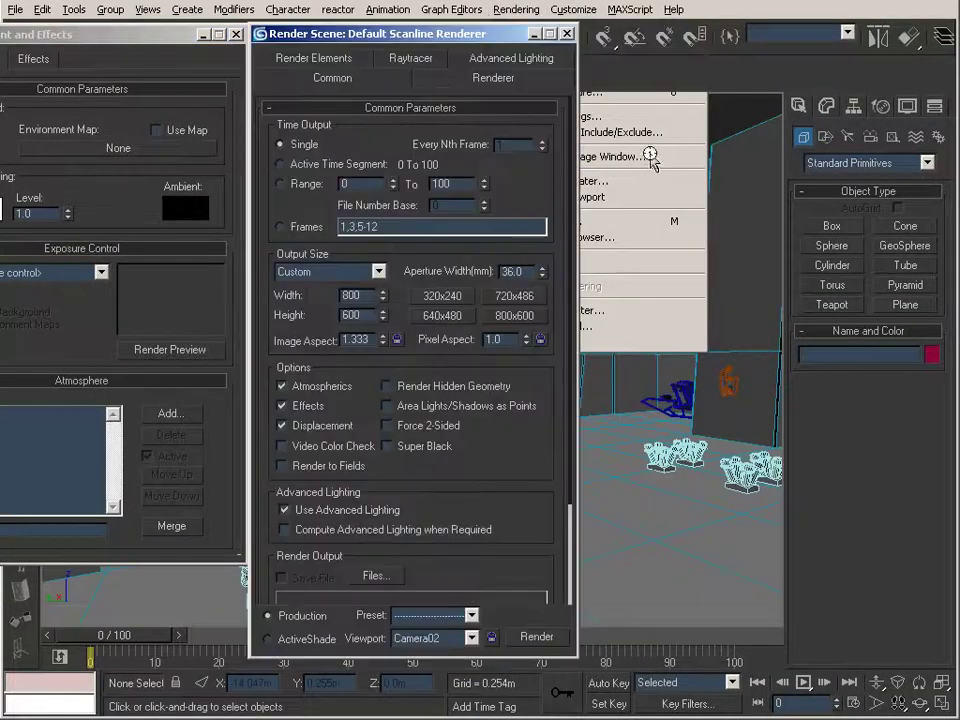
mouse_move(541, 538)
mouse_down()
mouse_move(538, 306)
mouse_move(540, 513)
mouse_up()
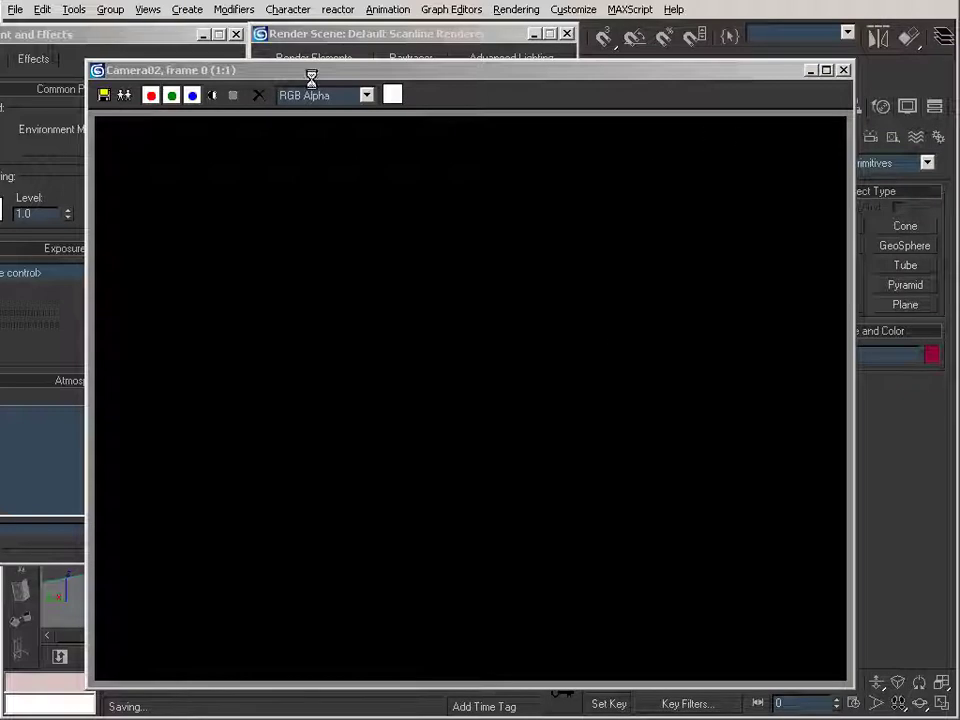
drag(158, 38, 335, 46)
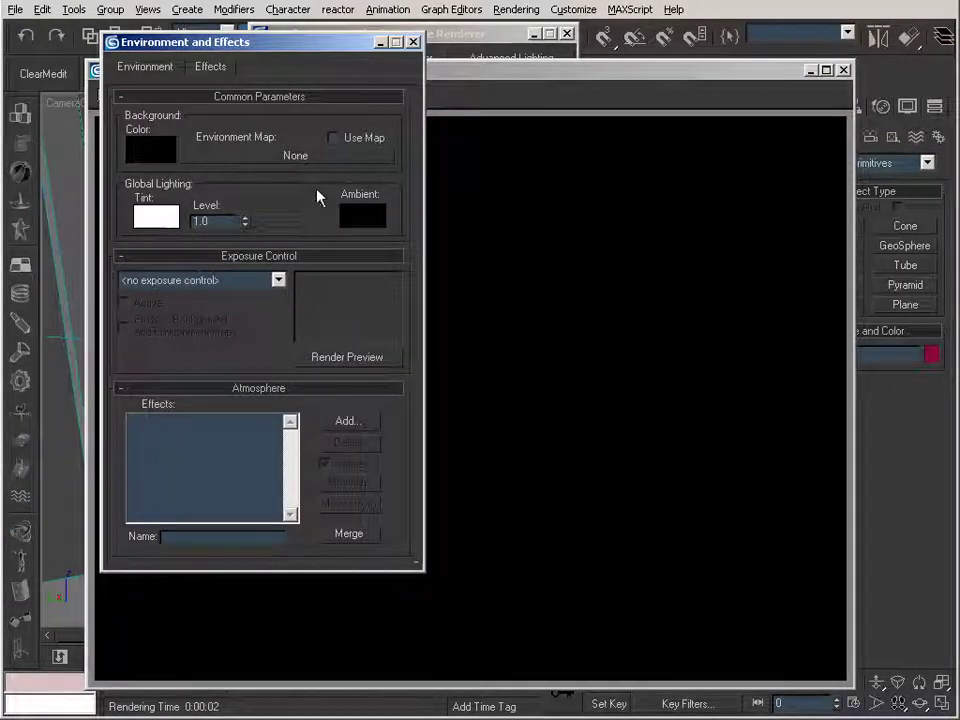
click(413, 42)
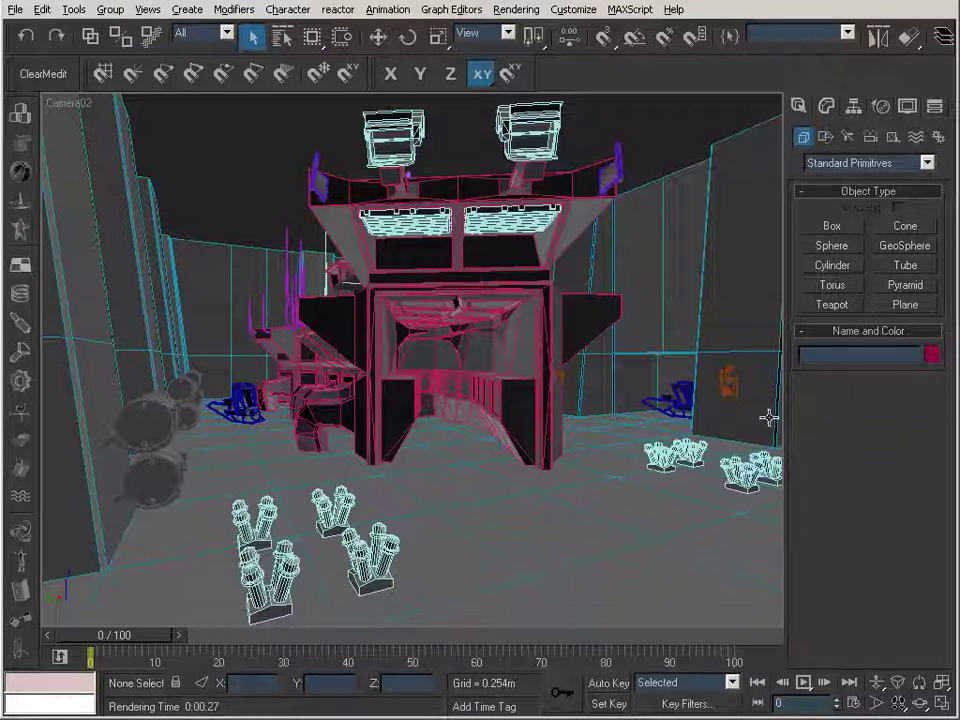
Open the VRay renderer settings and check the background color in the Environment and Effects settings
click(517, 12)
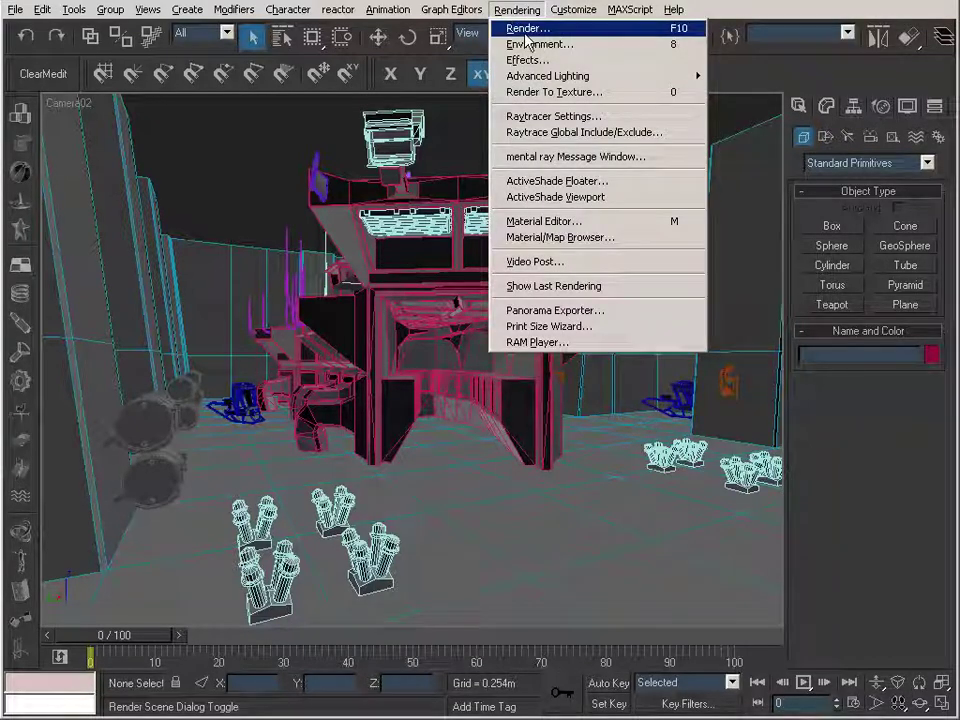
click(520, 29)
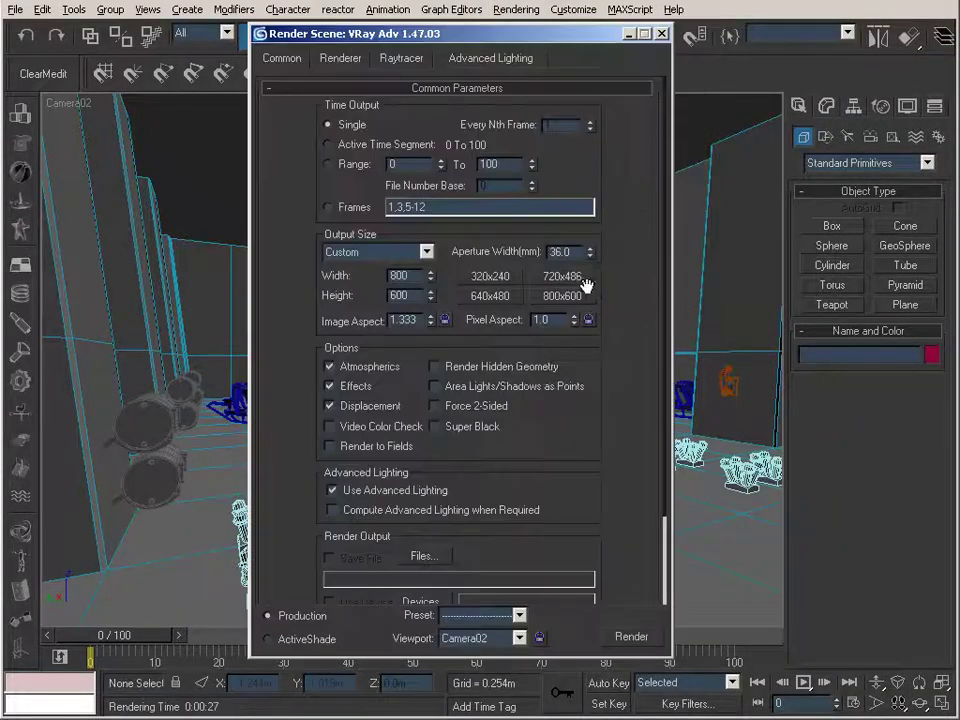
click(345, 60)
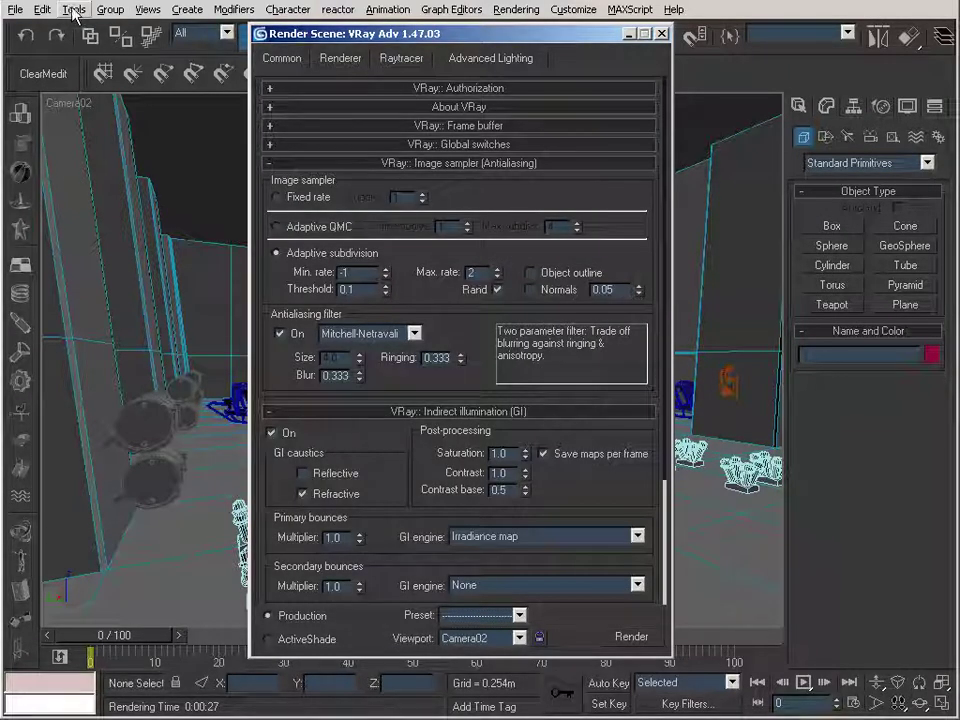
click(517, 10)
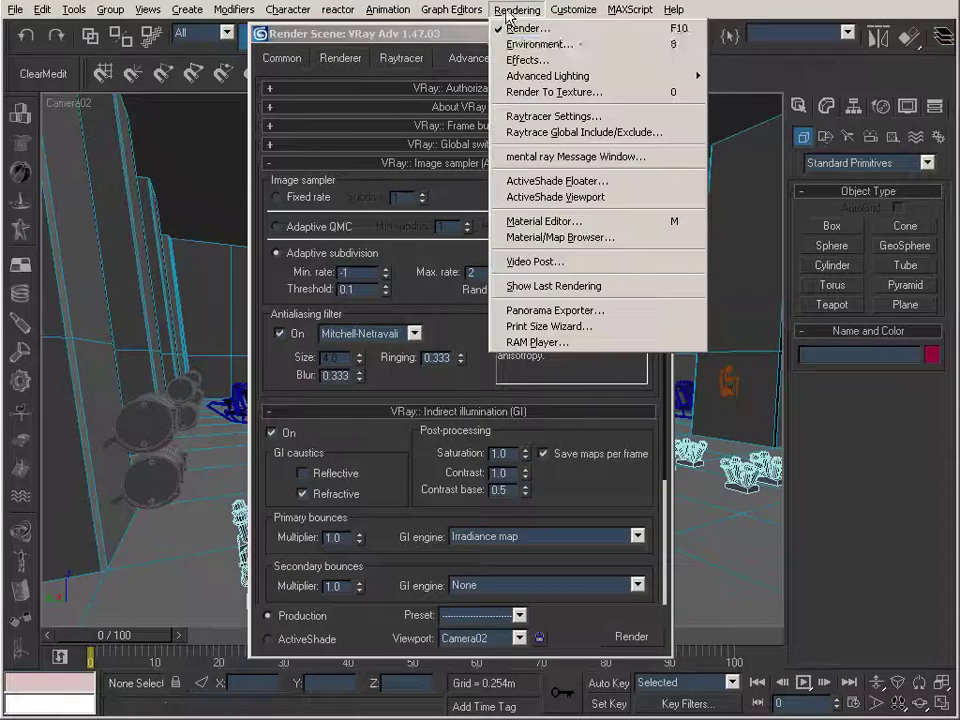
click(548, 42)
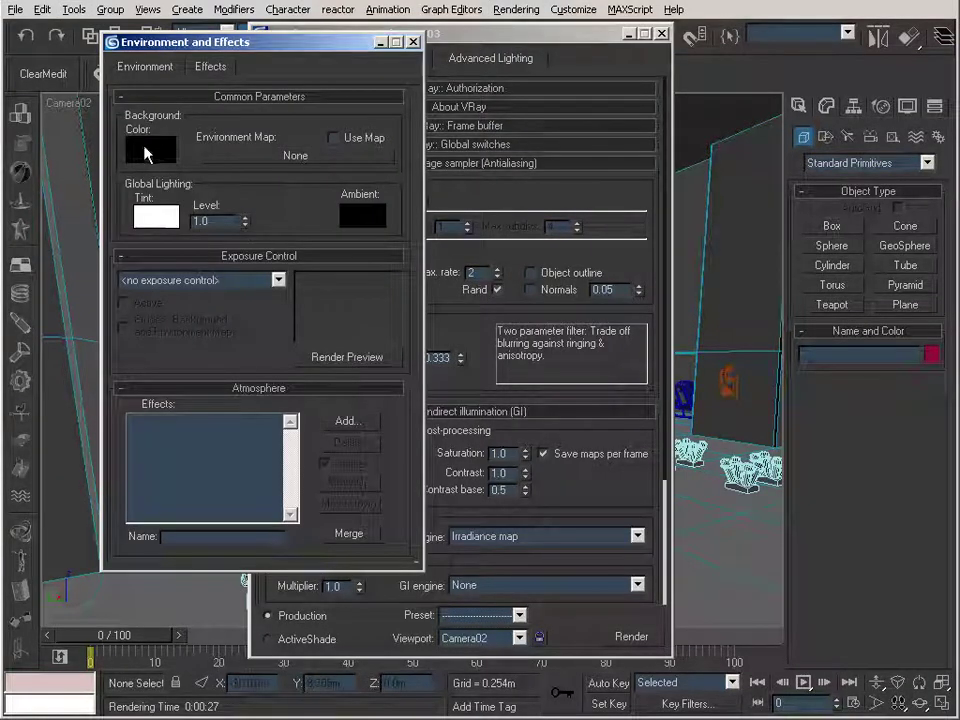
click(410, 42)
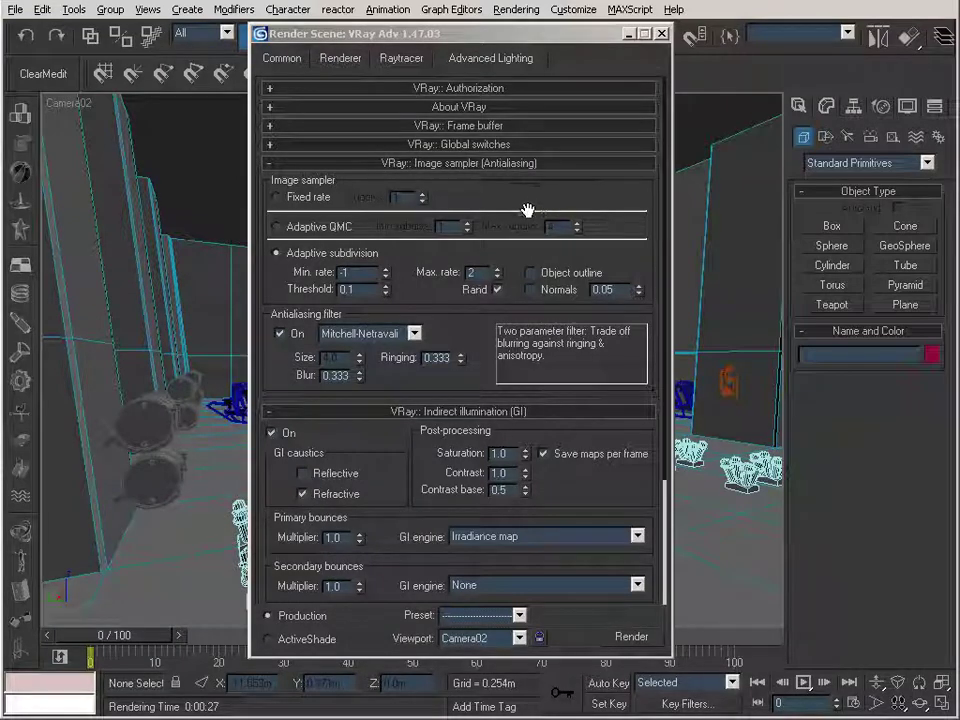
Collapse the Image sampler settings and examine the skylight override, color and multiplier in the VRay Environment settings
mouse_move(531, 199)
mouse_down()
mouse_move(535, 160)
mouse_move(532, 201)
mouse_up()
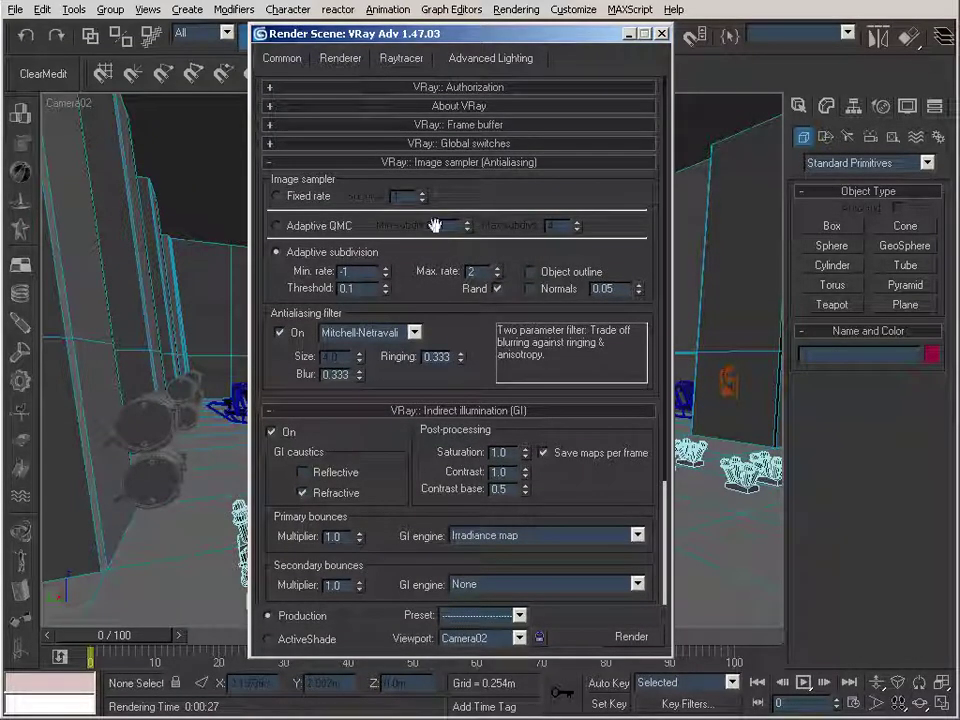
click(454, 162)
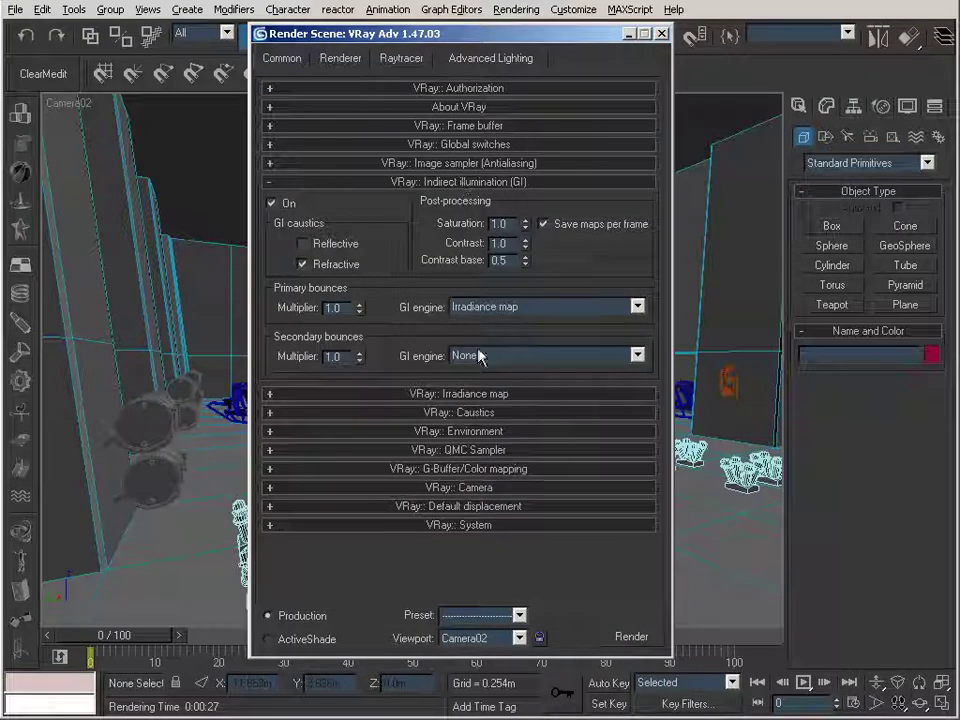
click(484, 431)
drag(452, 451, 492, 387)
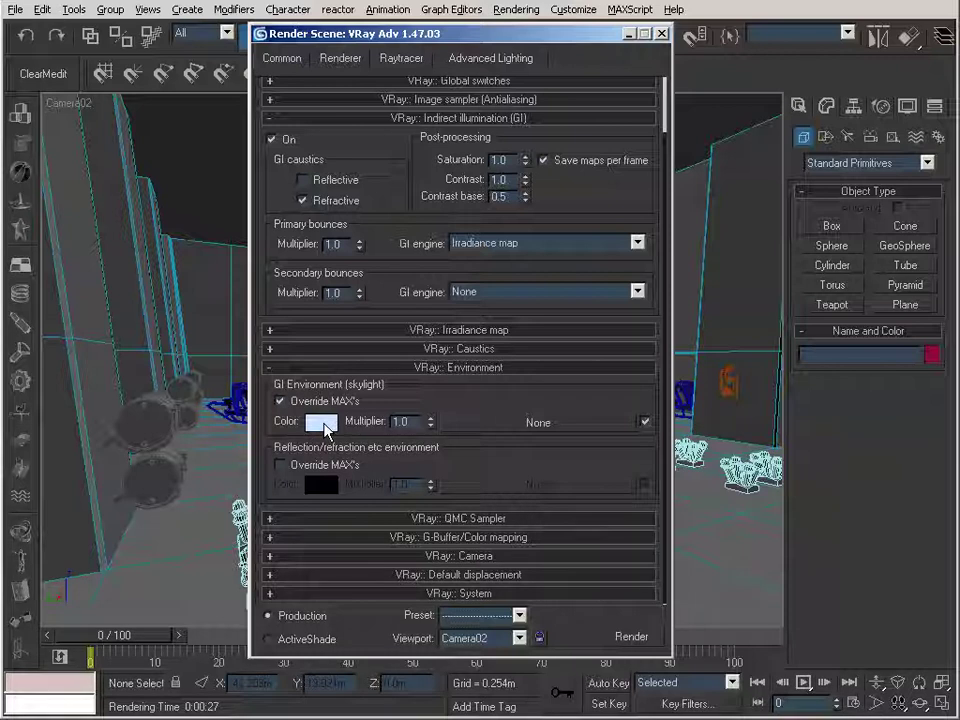
click(426, 369)
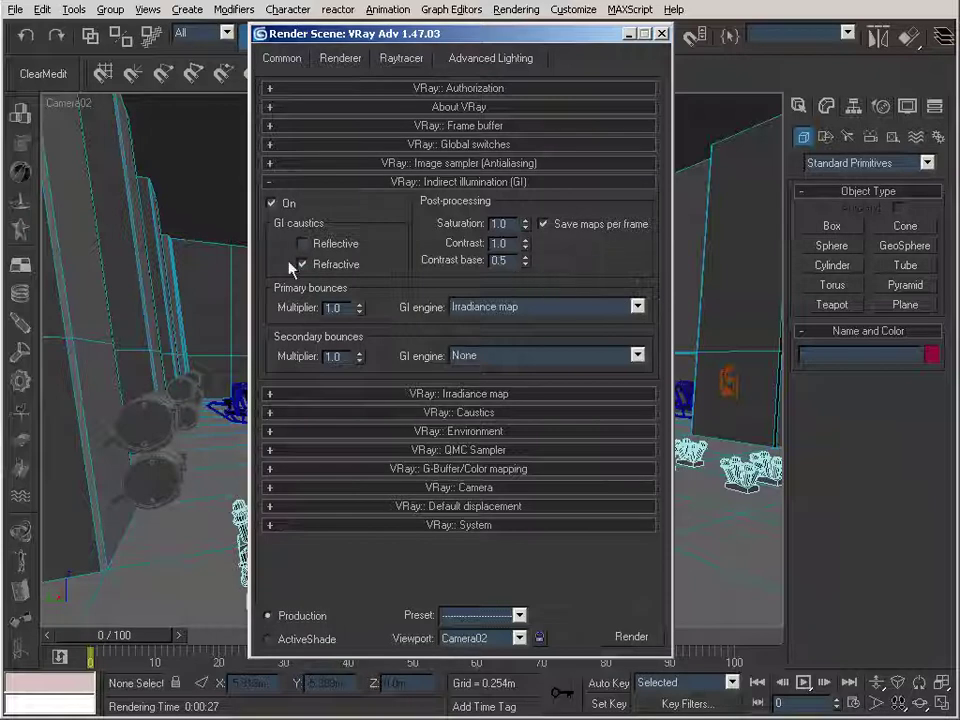
click(438, 431)
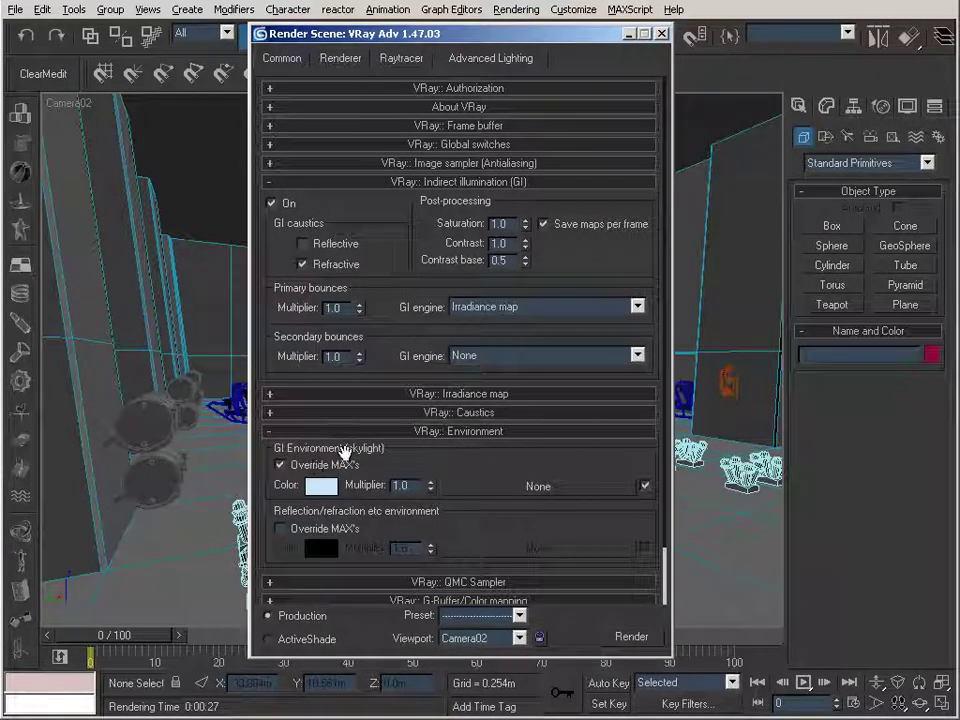
click(416, 432)
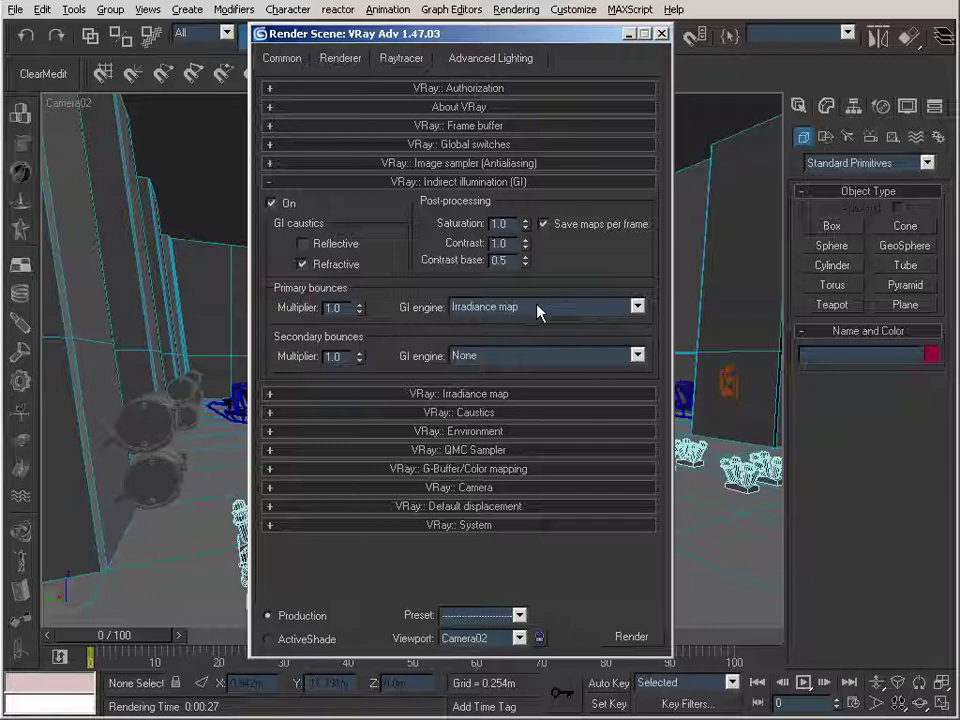
Review the VRay Irradiance map preset and the built-in Frame buffer options, leaving all settings groups collapsed
click(438, 182)
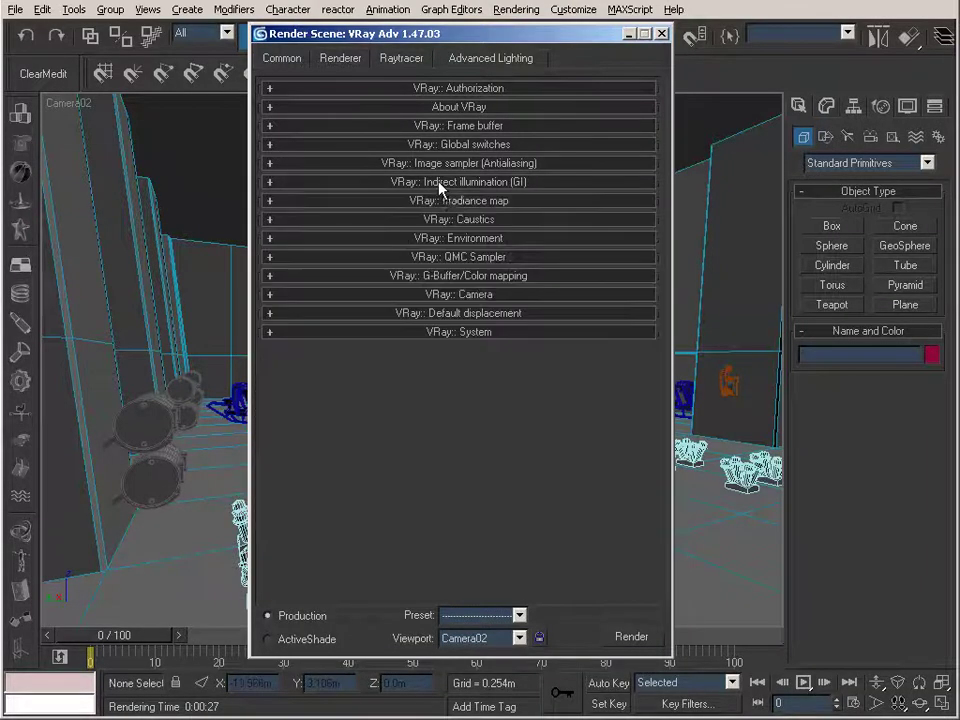
click(446, 199)
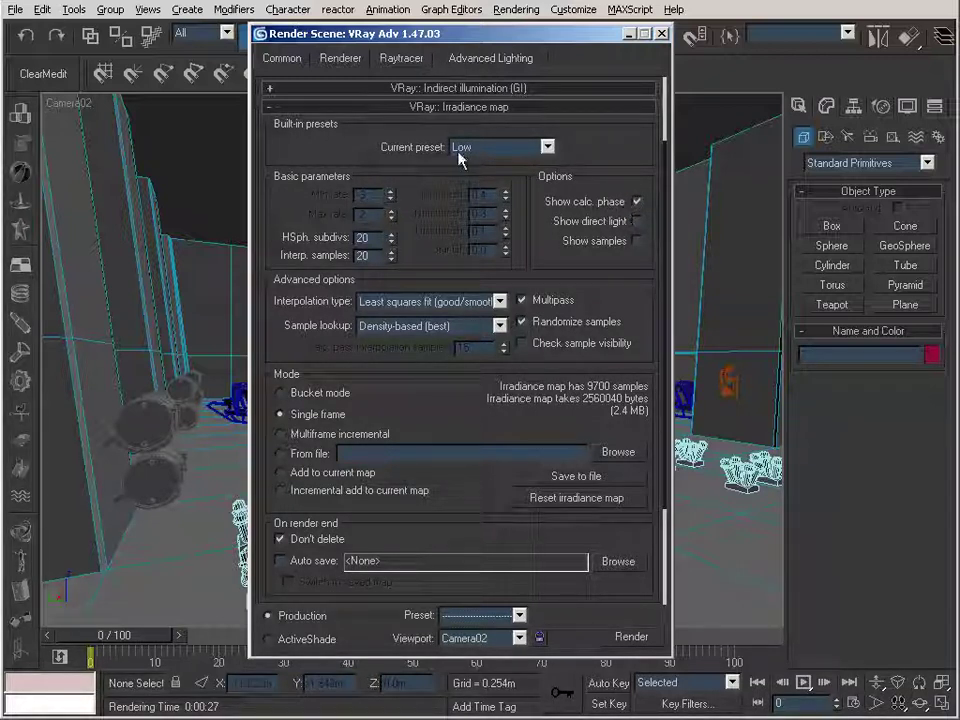
click(457, 106)
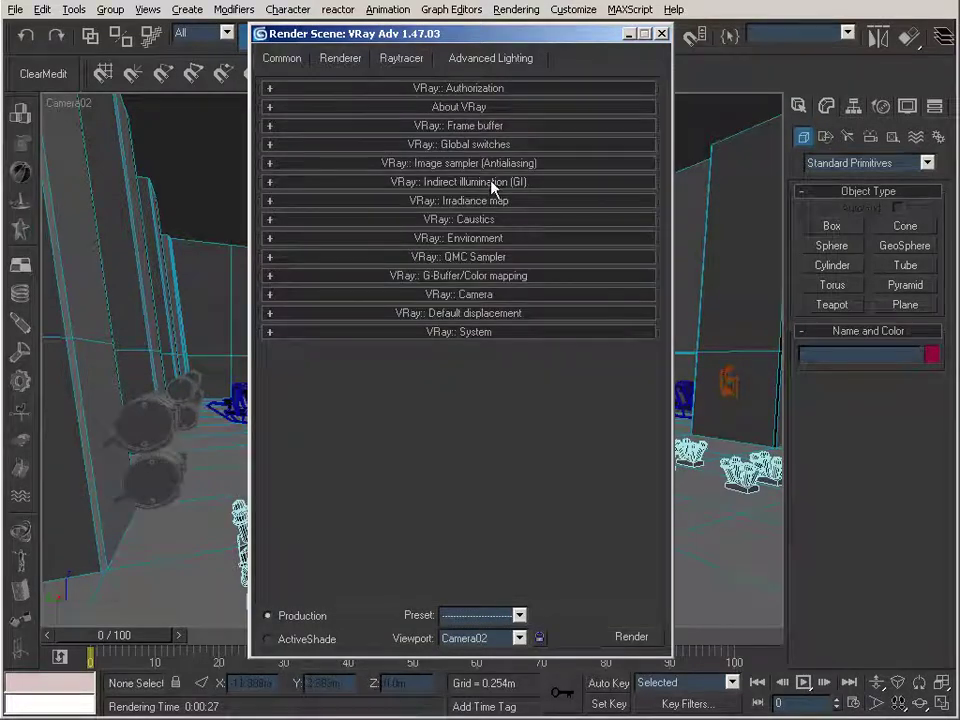
click(435, 128)
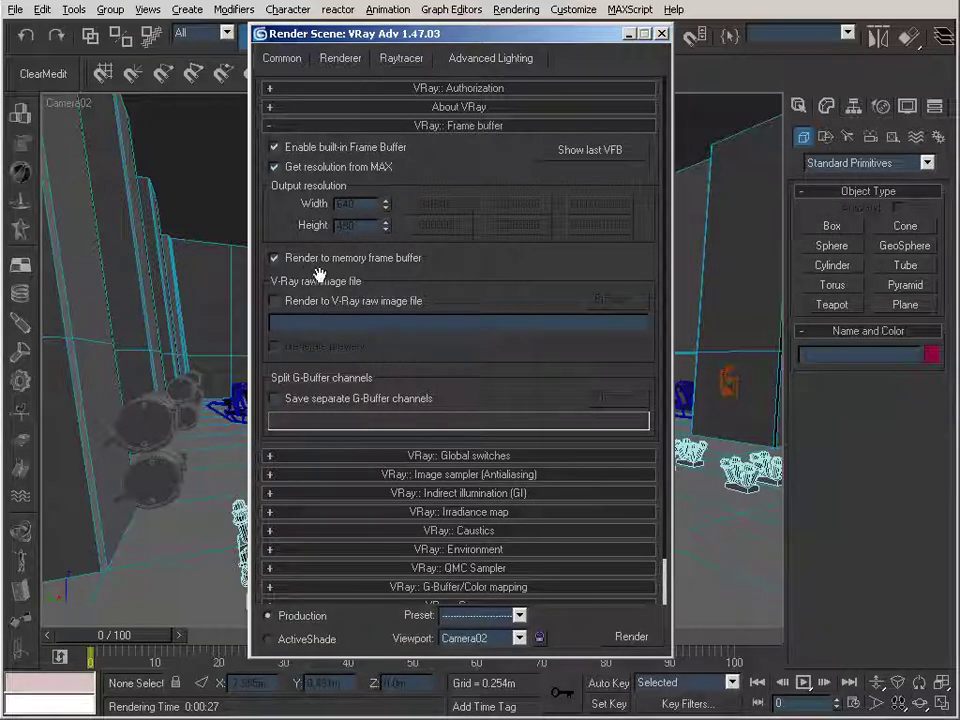
click(386, 127)
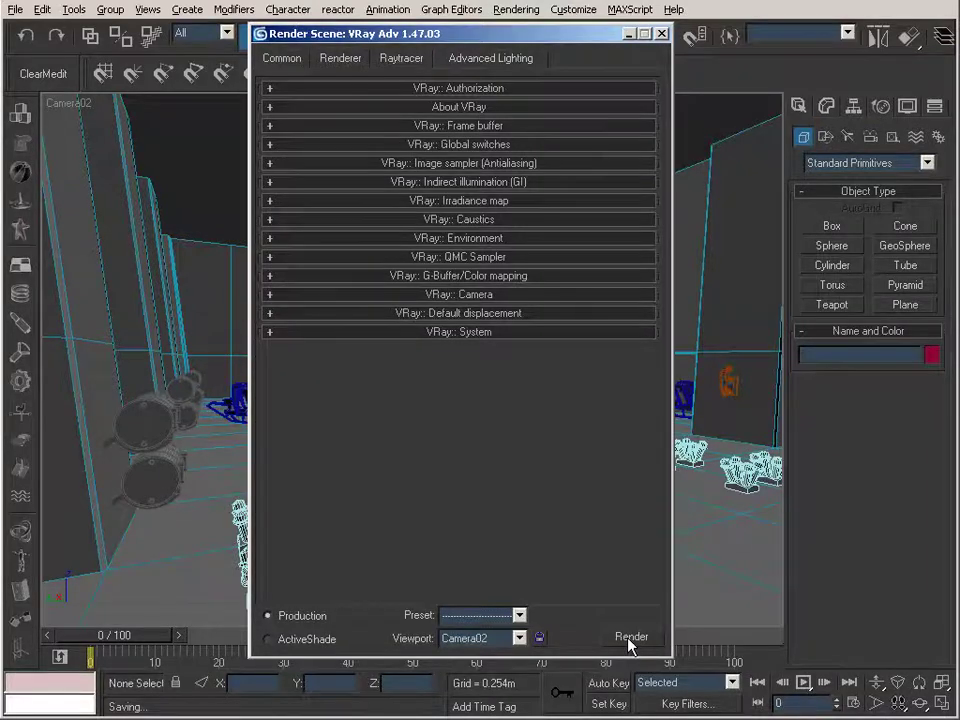
Render the Camera02 view with VRay, inspect the color corrections and enable the curve correction in the frame buffer
click(630, 640)
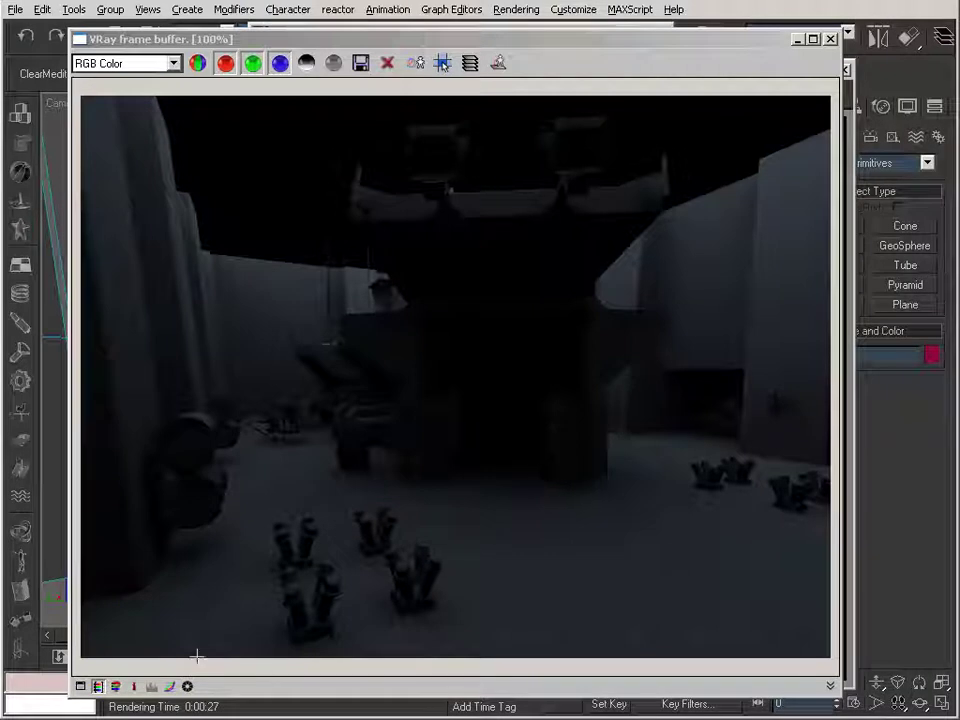
click(80, 687)
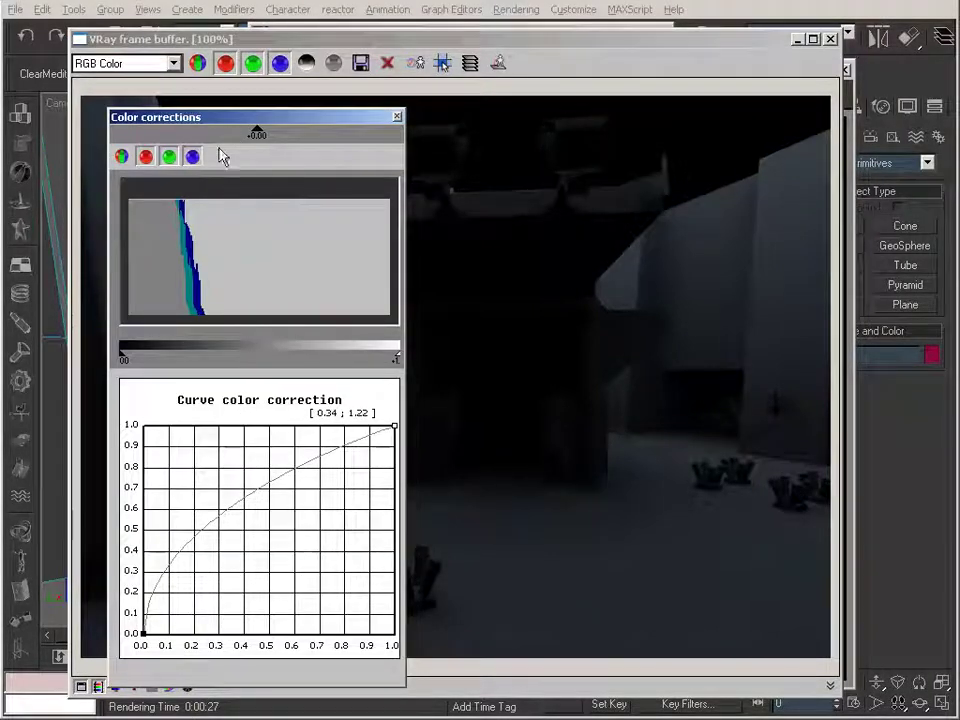
click(397, 118)
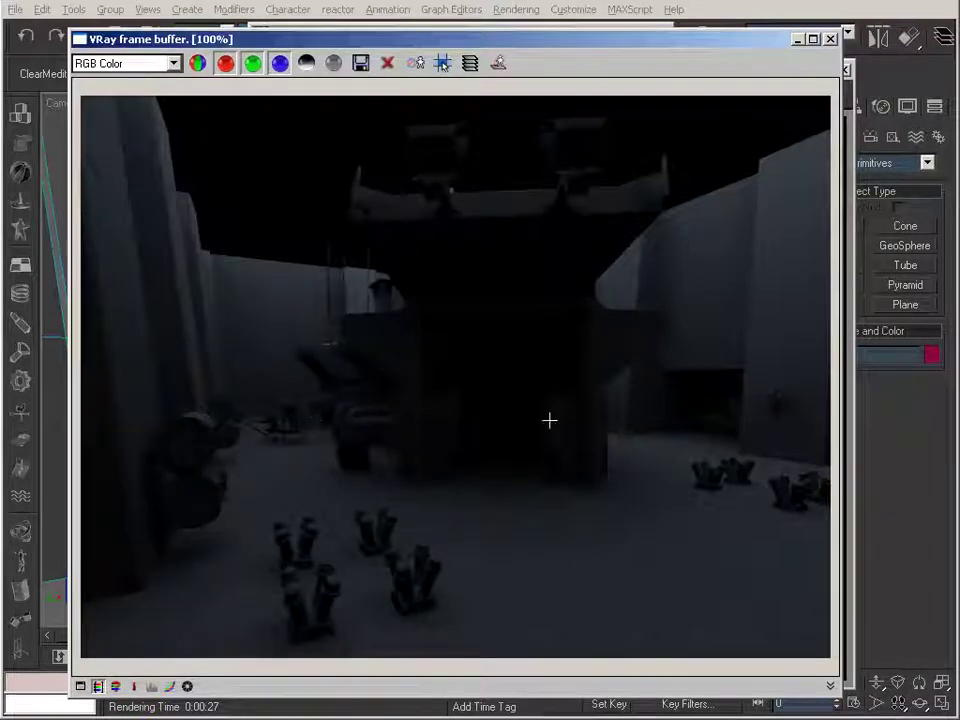
click(169, 686)
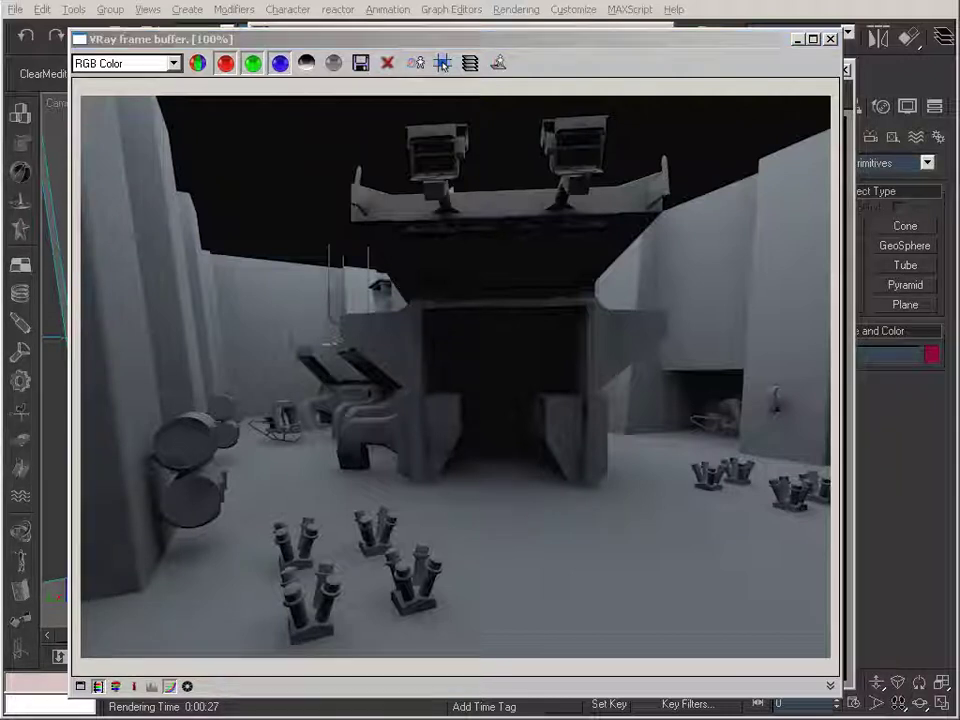
Set the secondary bounces GI engine to Quasi-Monte Carlo with 1 secondary bounce
drag(694, 36, 695, 52)
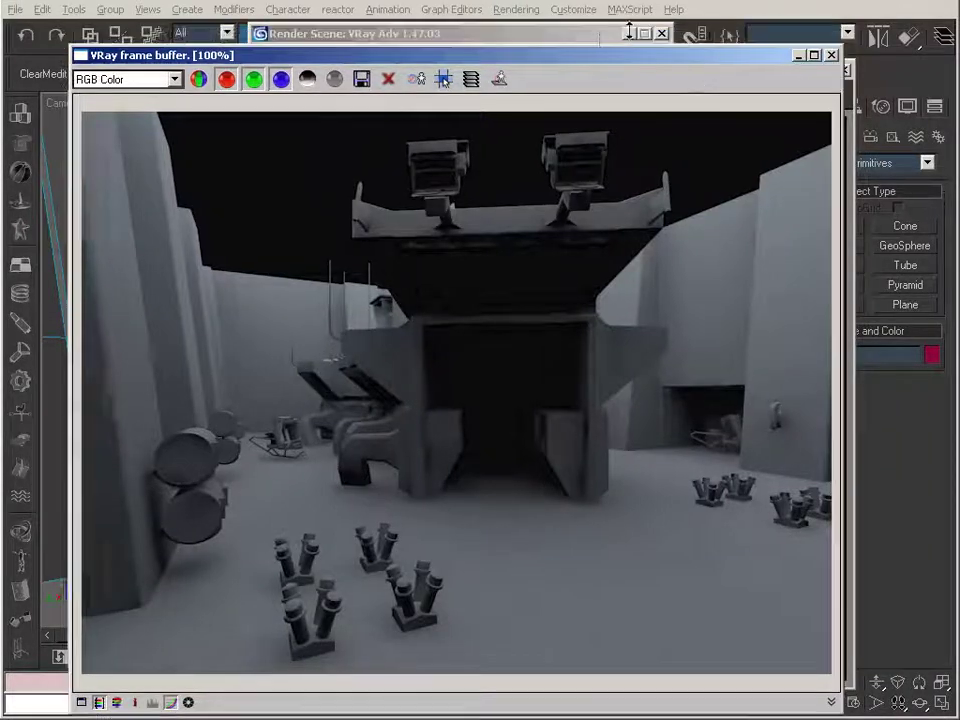
click(597, 33)
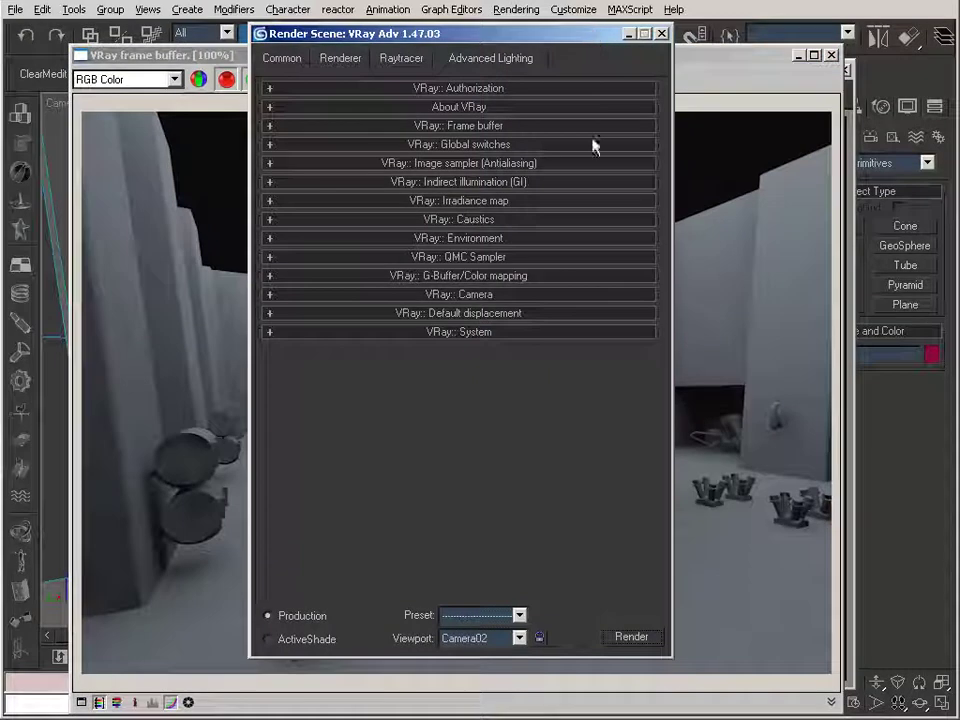
click(484, 182)
click(510, 358)
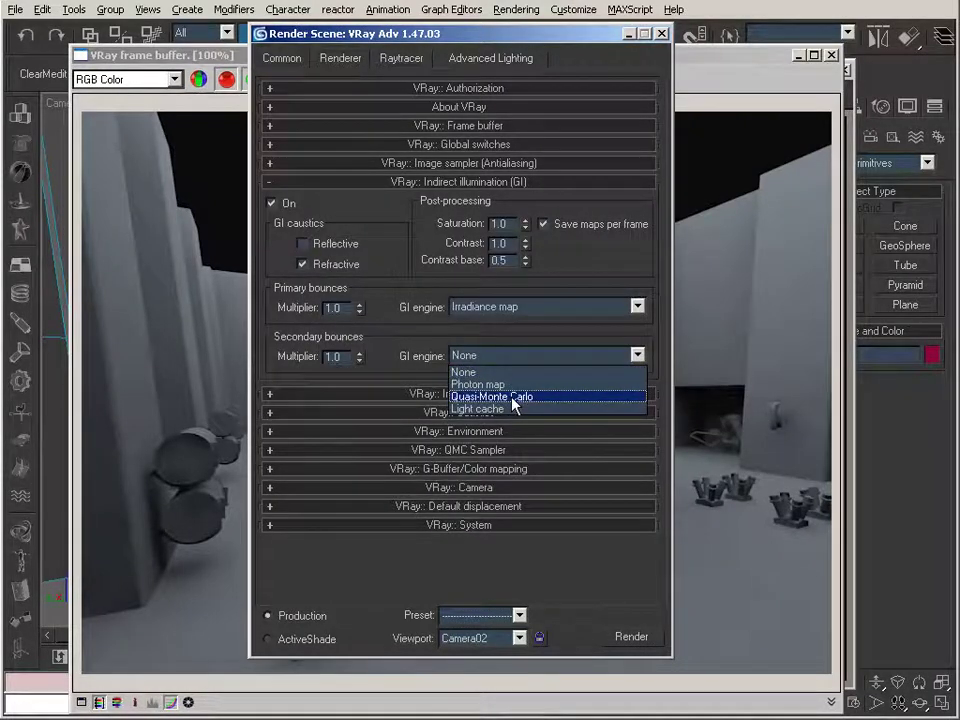
click(514, 398)
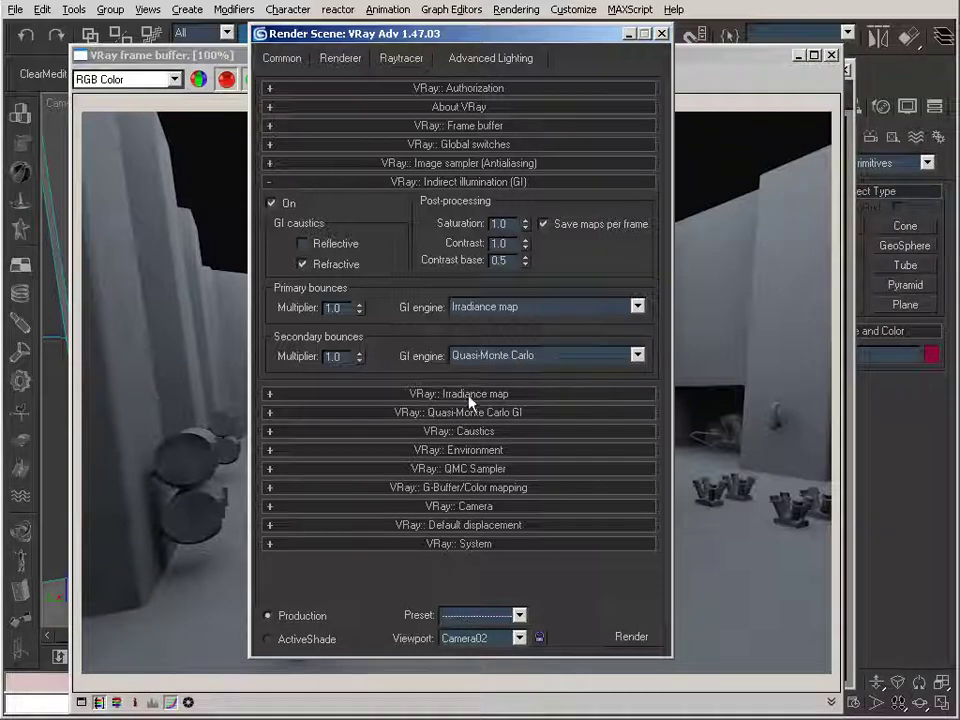
click(441, 411)
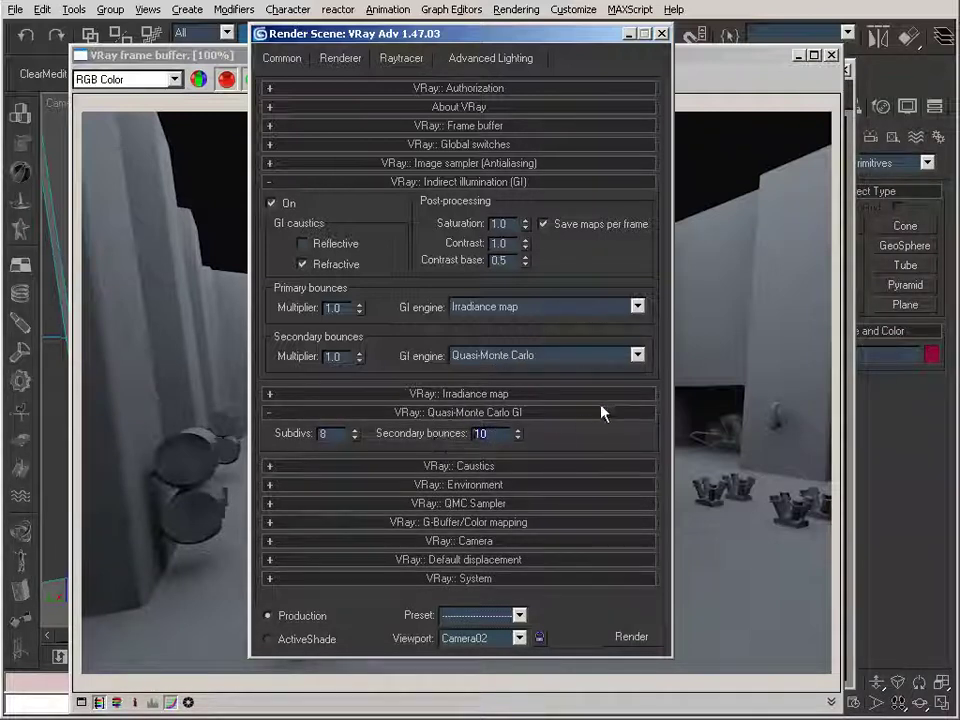
text(1)
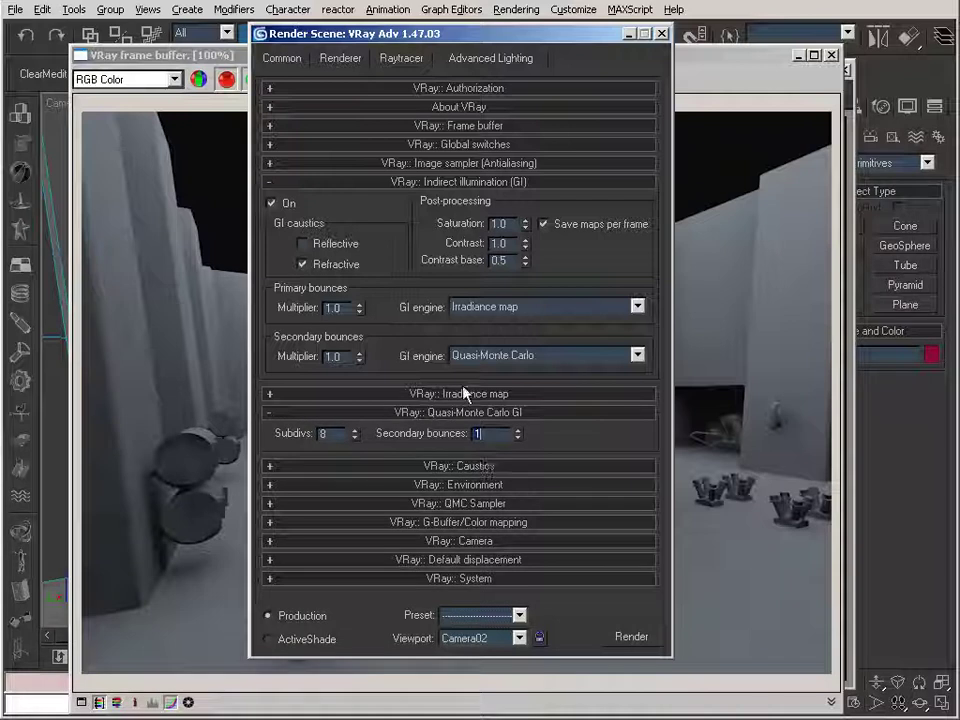
click(450, 413)
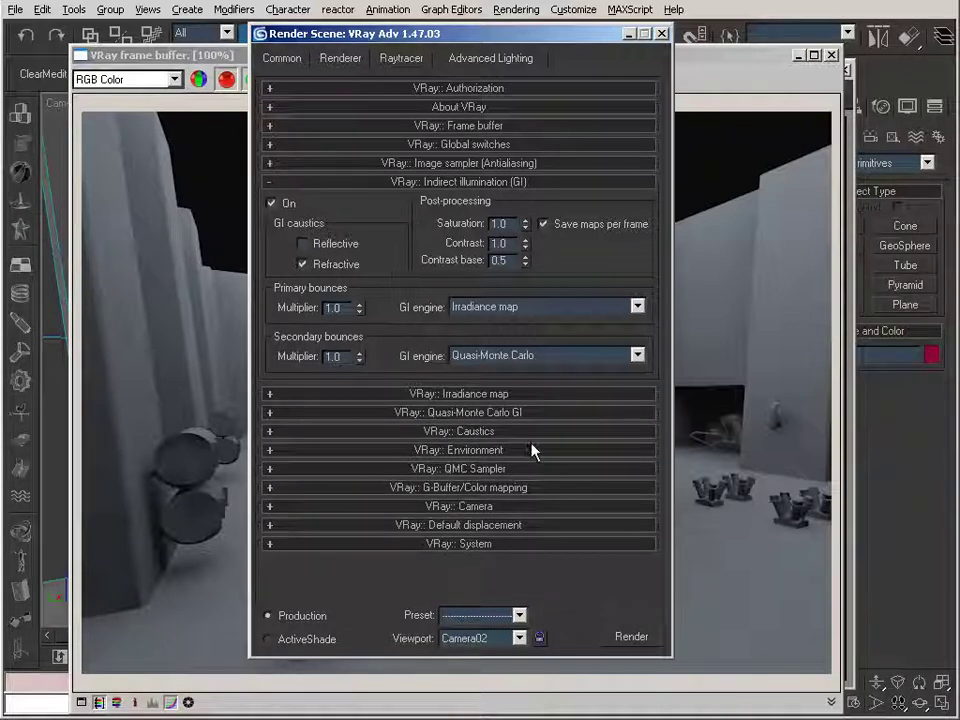
mouse_move(731, 62)
mouse_down()
mouse_move(731, 34)
mouse_move(727, 50)
mouse_up()
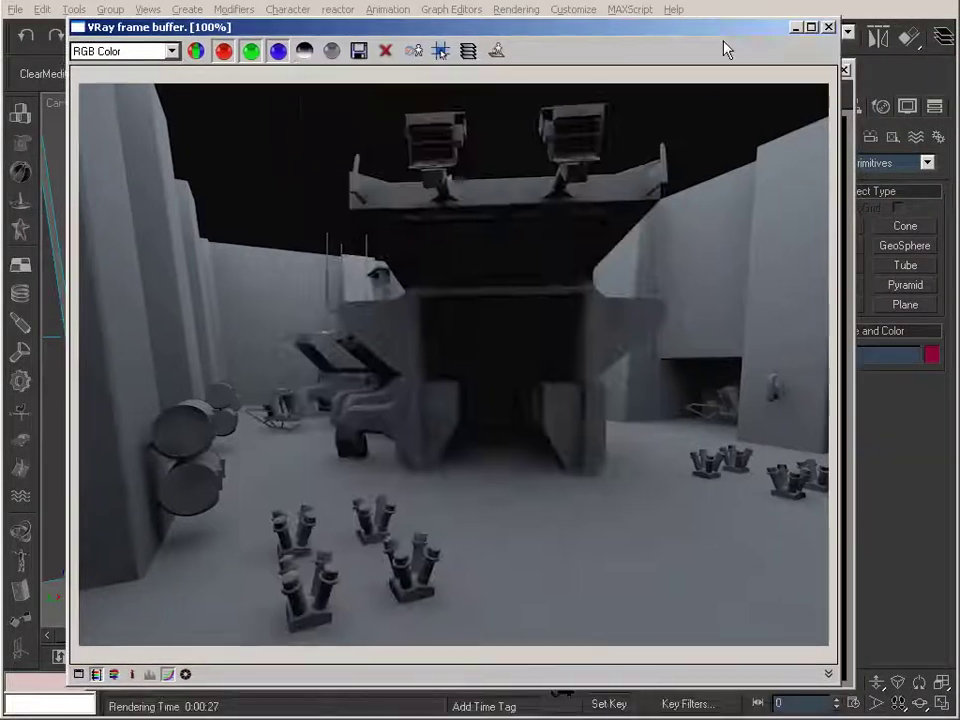
Turn on the render time stamp in the VRay frame buffer and close the blank Camera02 render window
click(828, 674)
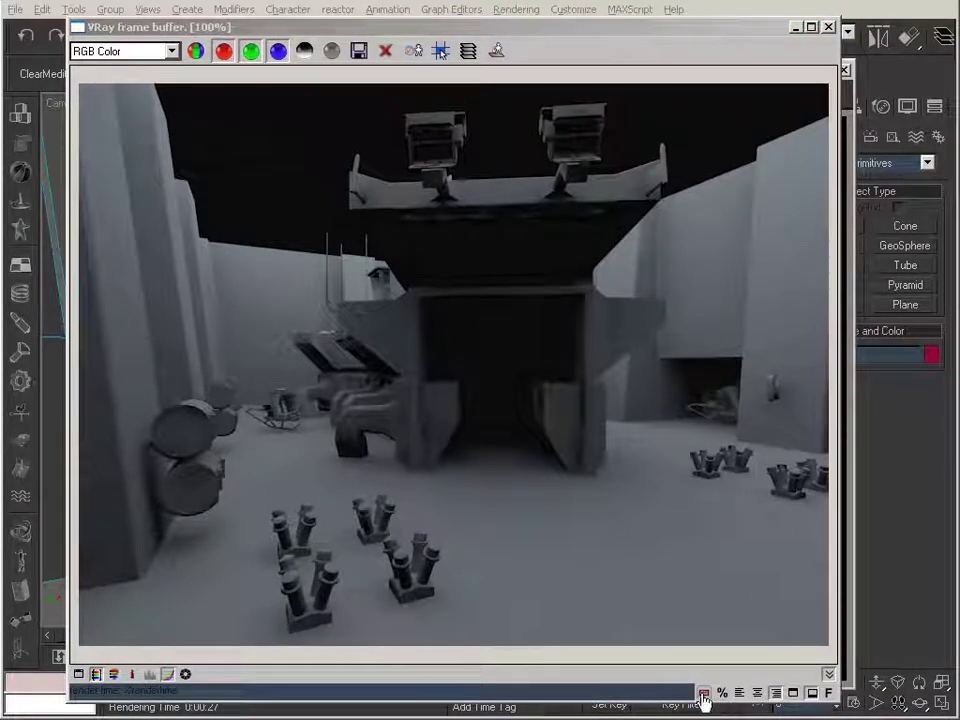
click(826, 674)
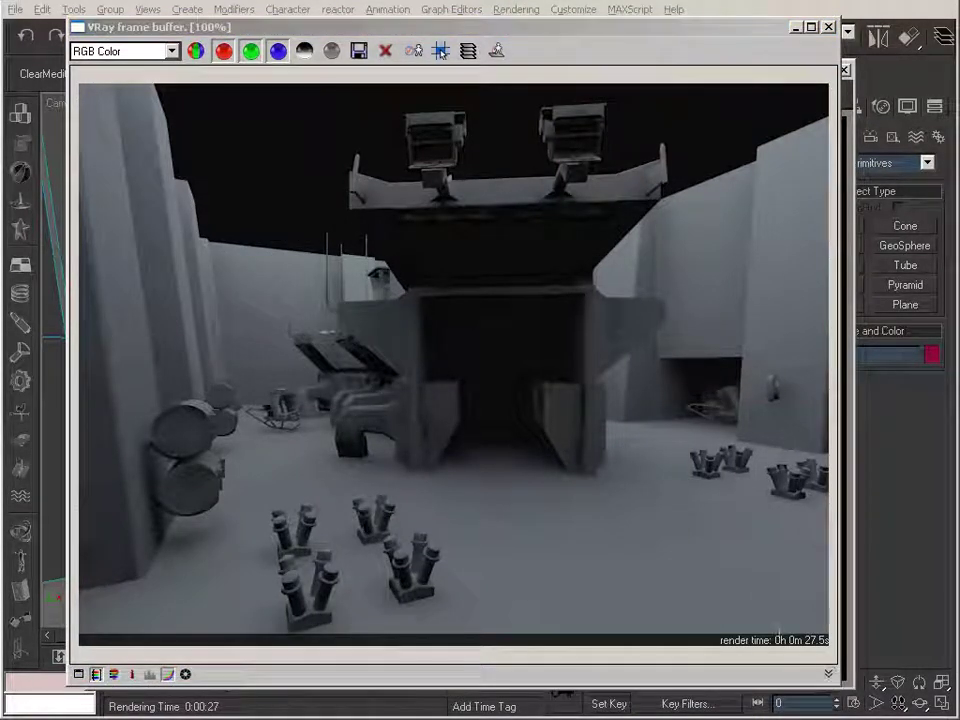
click(851, 115)
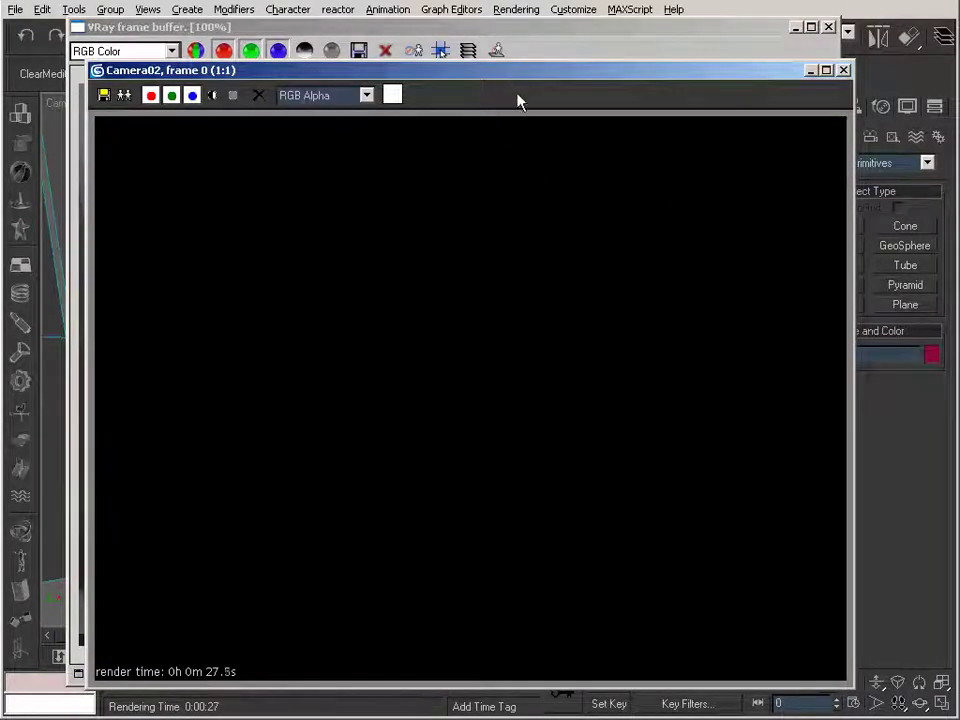
click(843, 71)
Reopen the render settings and render the Camera02 view again with the Quasi-Monte Carlo secondary bounce
click(516, 12)
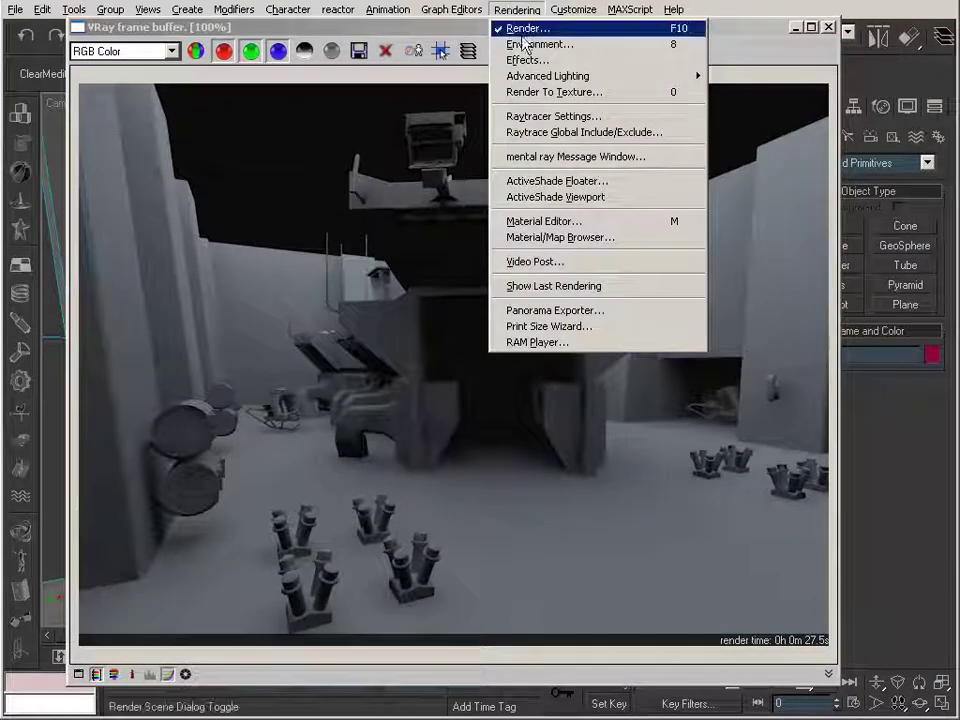
click(517, 12)
click(518, 12)
click(521, 27)
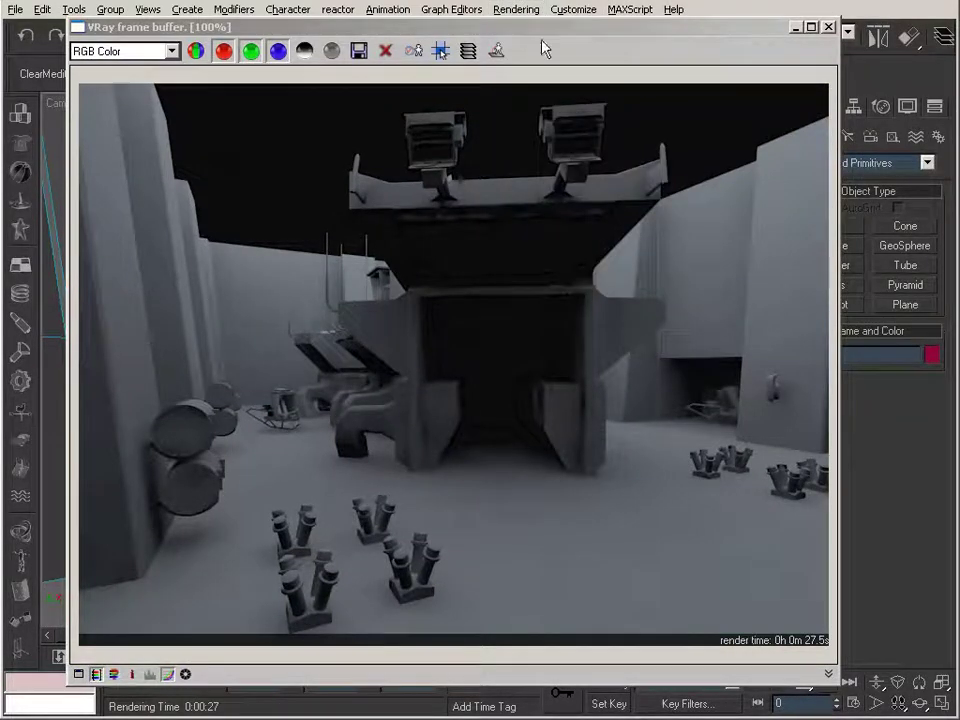
key(F10)
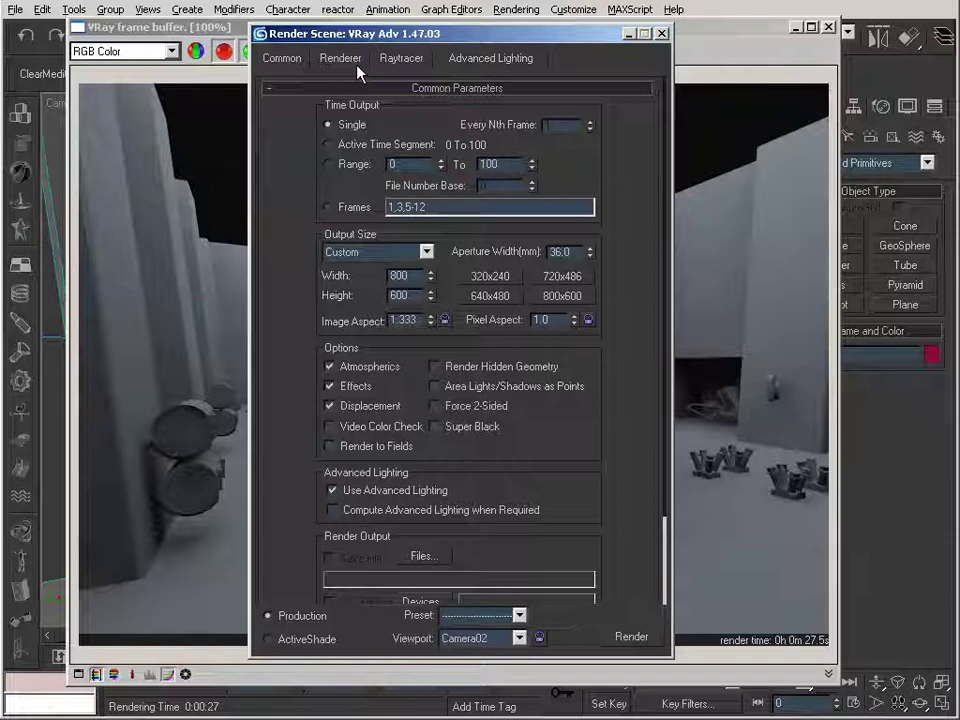
key(shift+q)
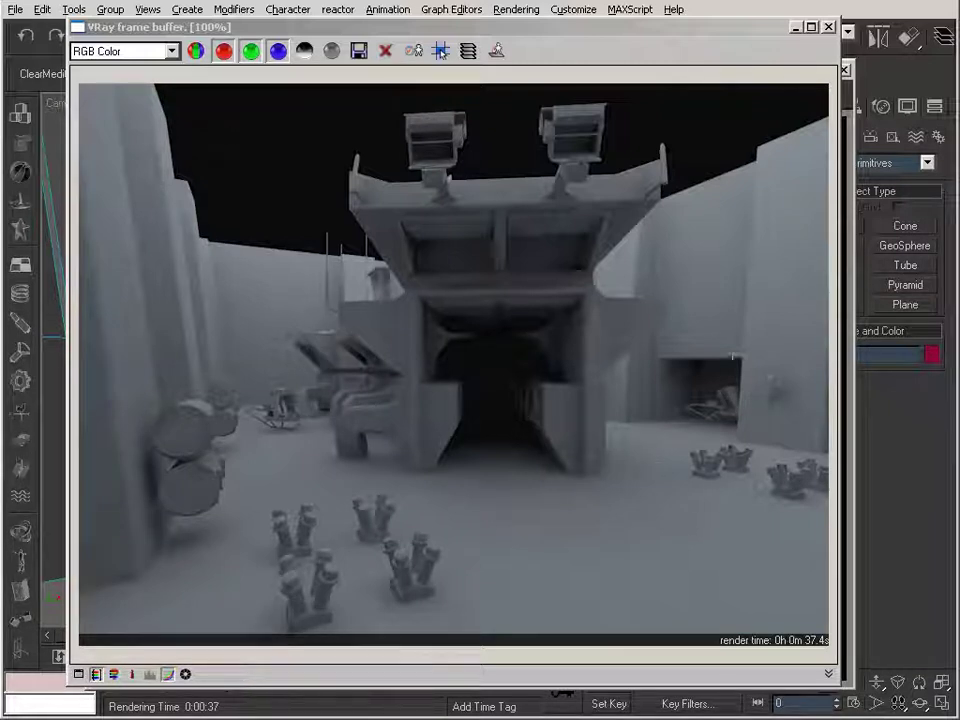
Minimize the blank Camera02 render window and the VRay frame buffer to uncover the render settings
click(853, 260)
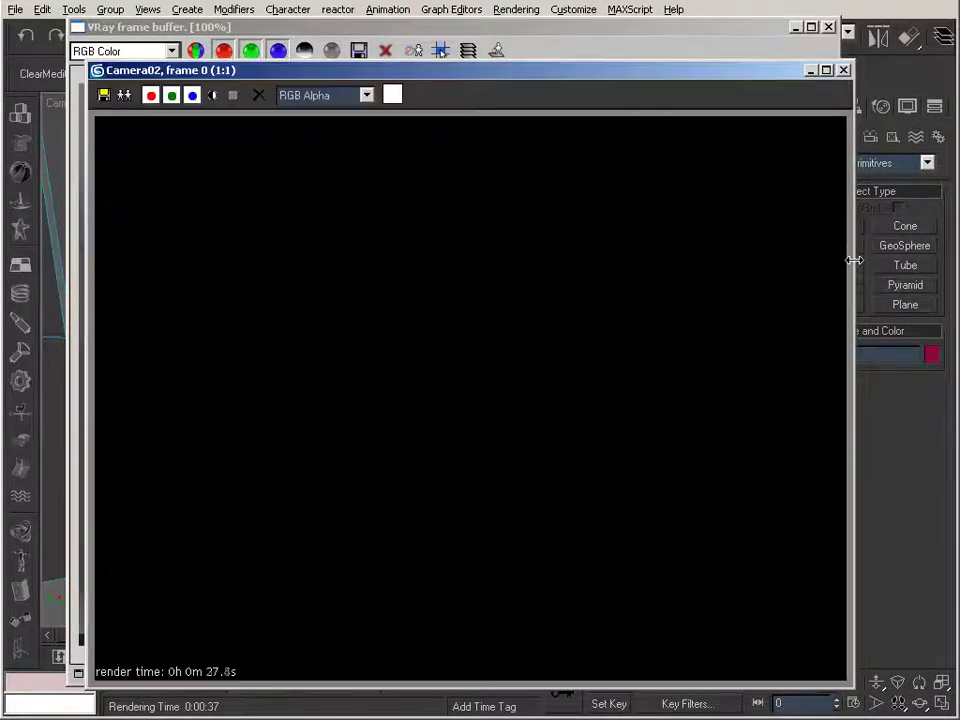
click(810, 71)
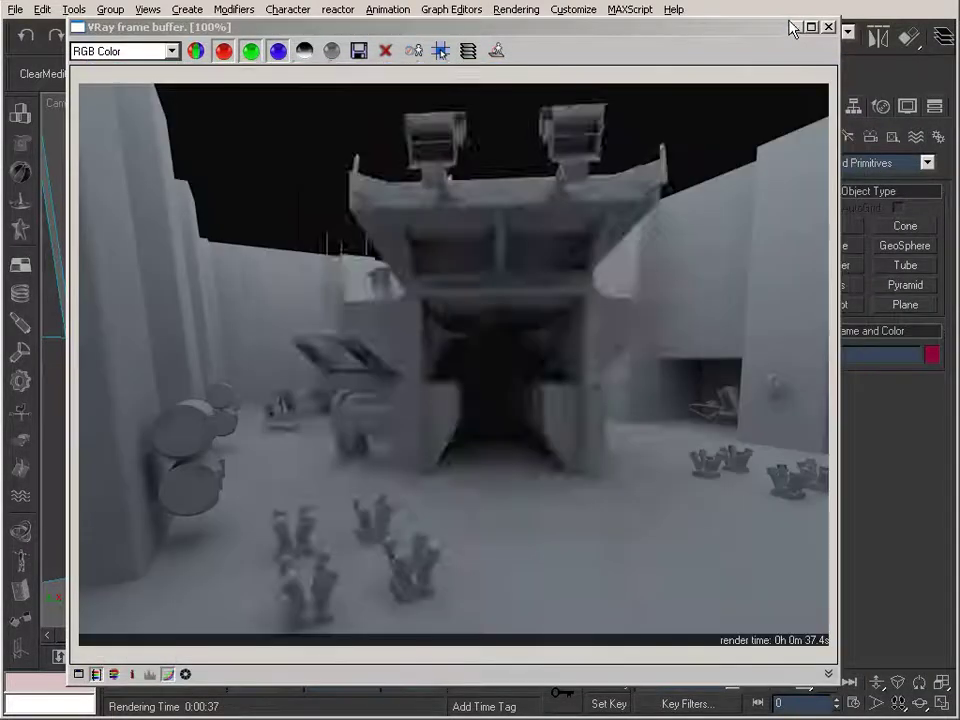
click(796, 27)
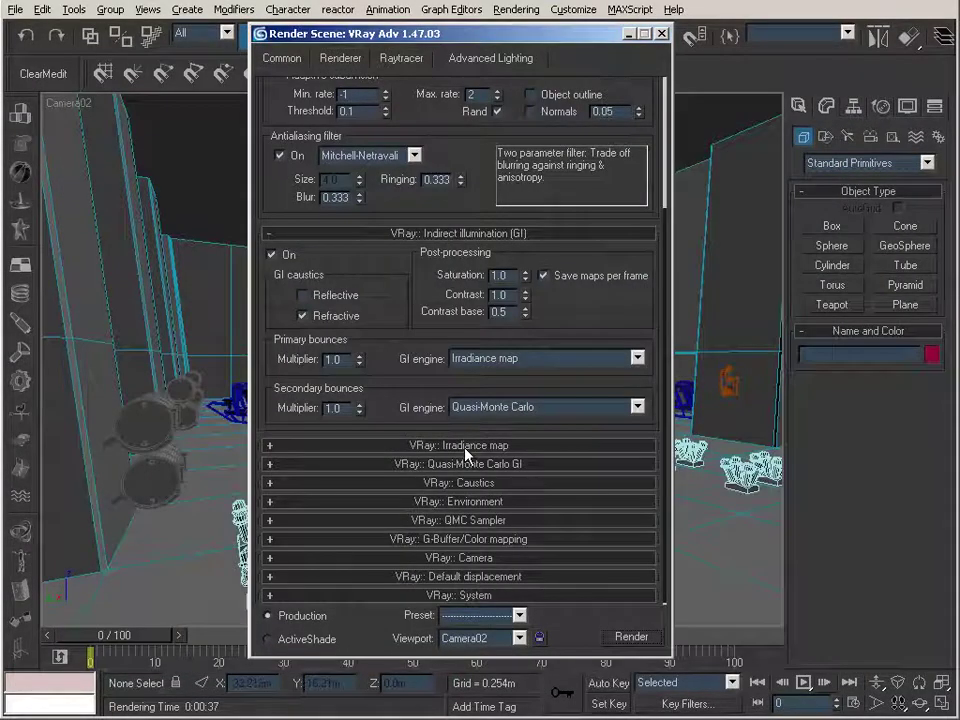
Set the Irradiance map preset to High with 50 HSph. subdivs and render the Camera02 view
click(467, 445)
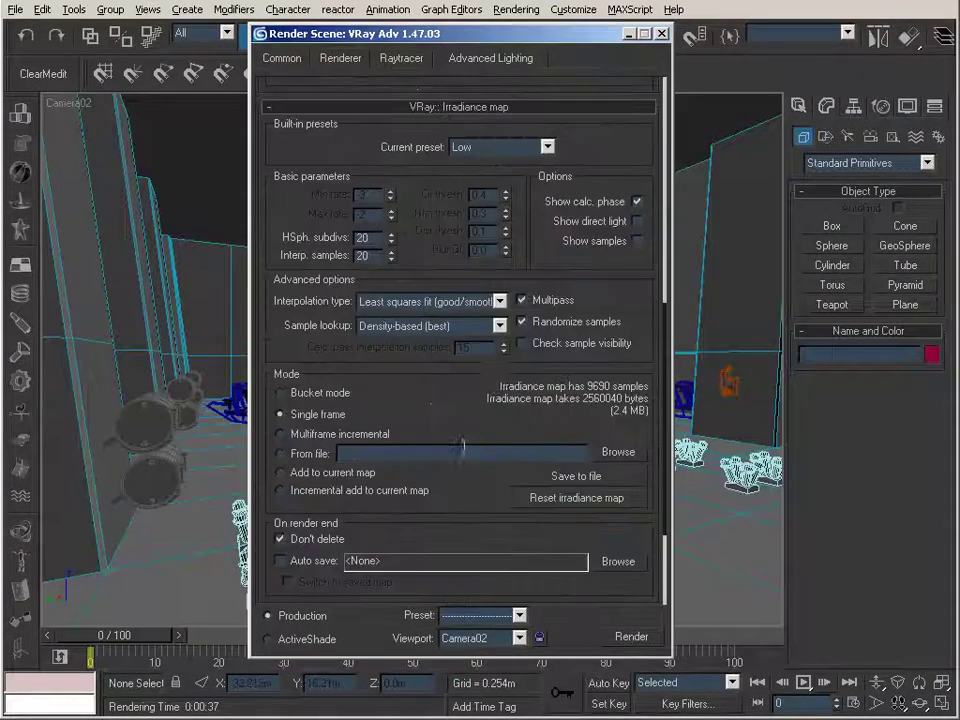
click(513, 148)
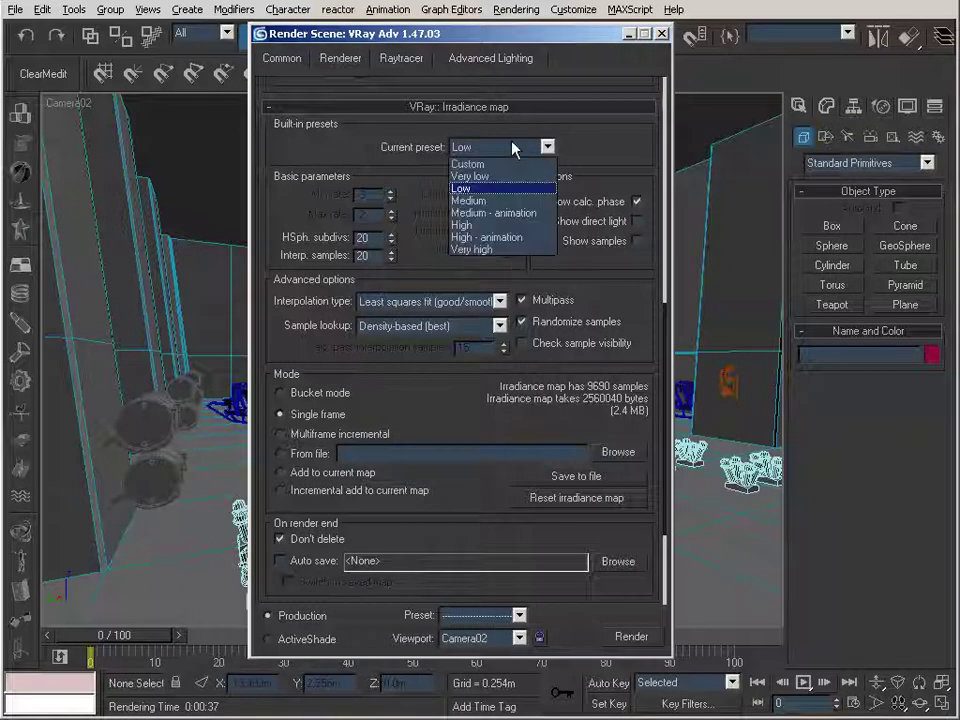
click(487, 225)
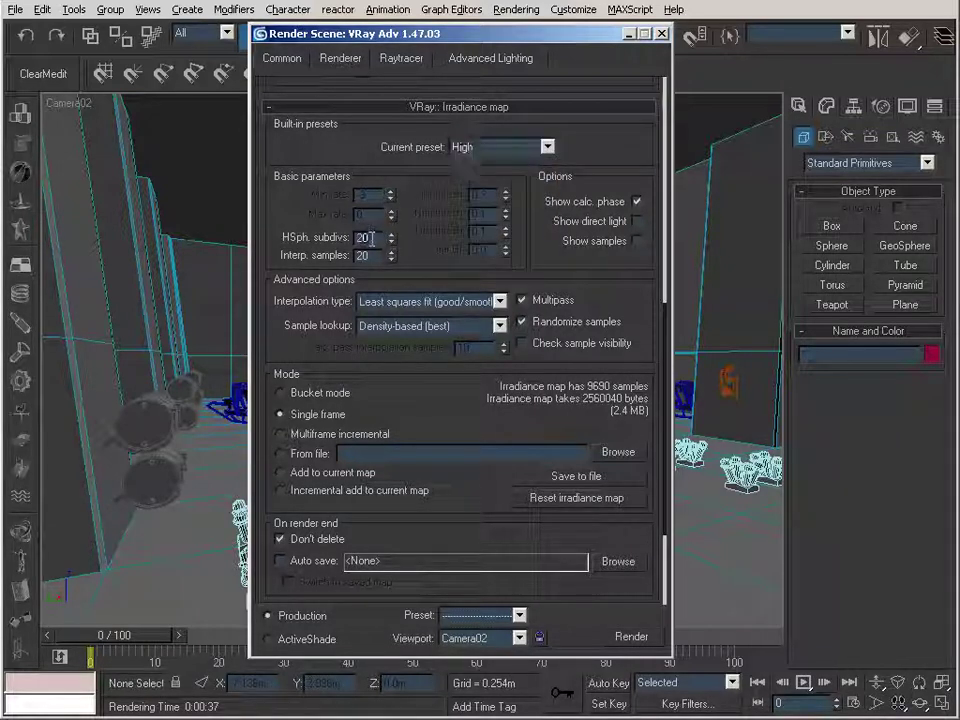
text(50)
click(370, 257)
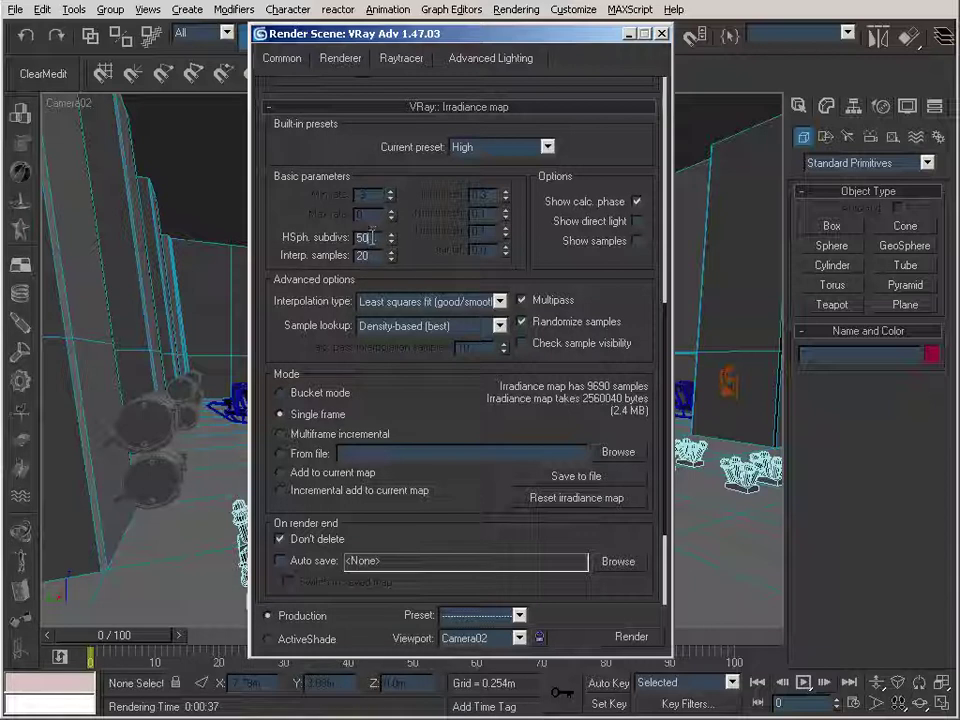
click(650, 636)
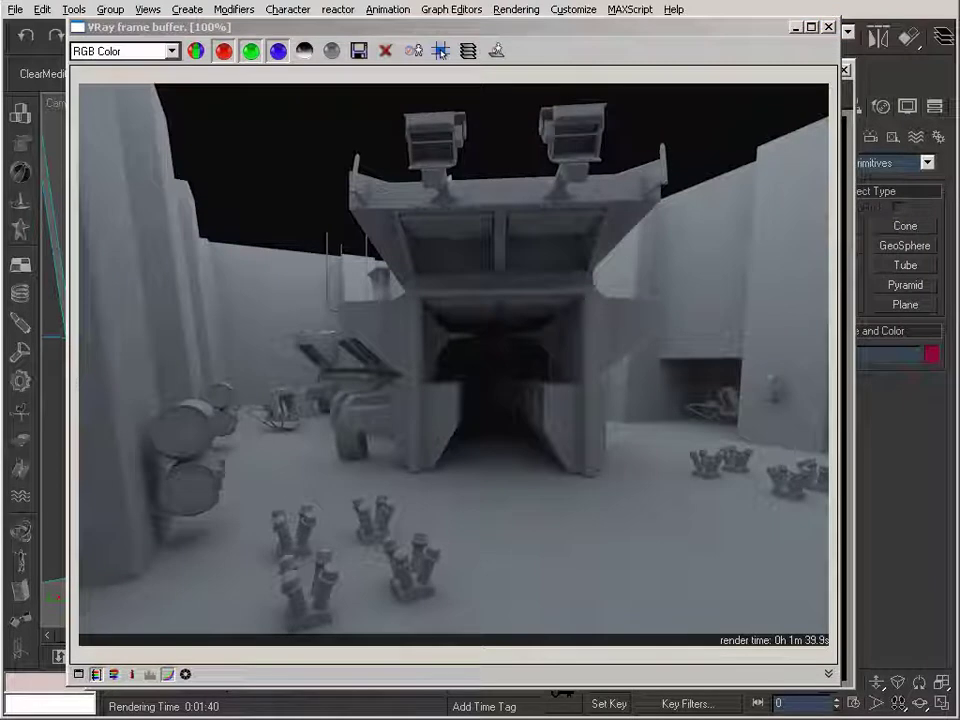
Close the blank Camera02 render window and reopen the VRay renderer settings
click(594, 31)
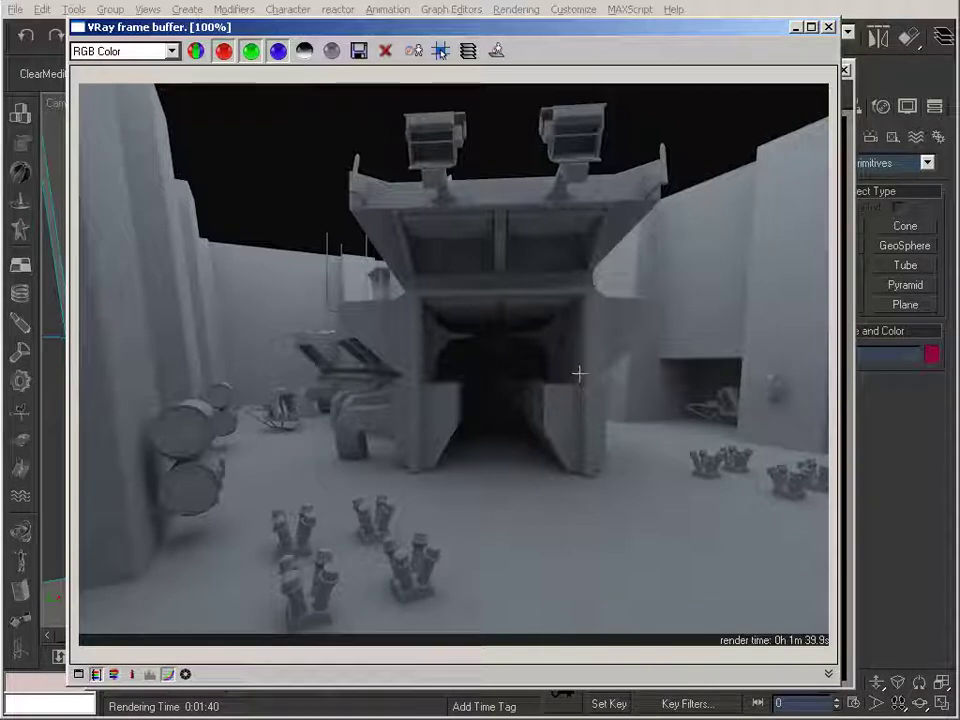
click(855, 174)
click(843, 70)
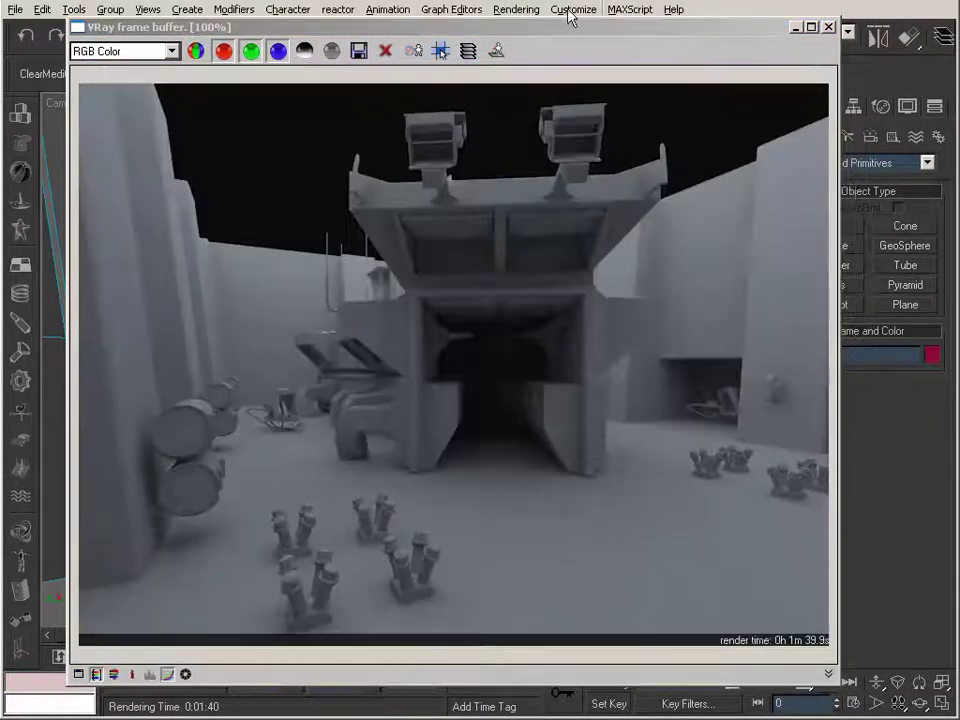
click(515, 10)
click(517, 10)
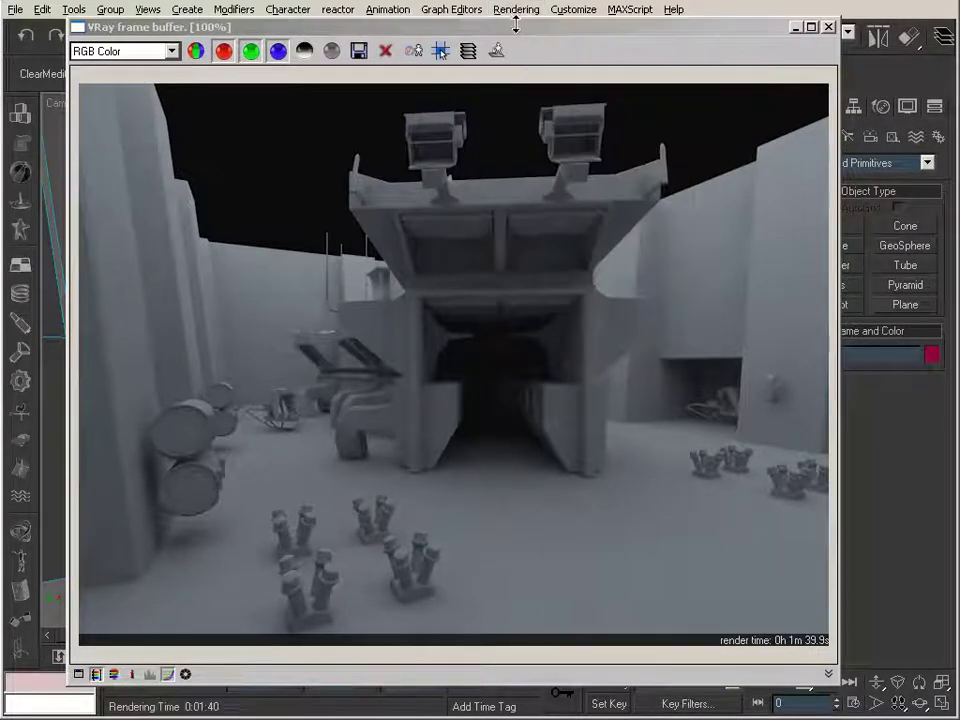
click(517, 10)
click(400, 28)
click(337, 60)
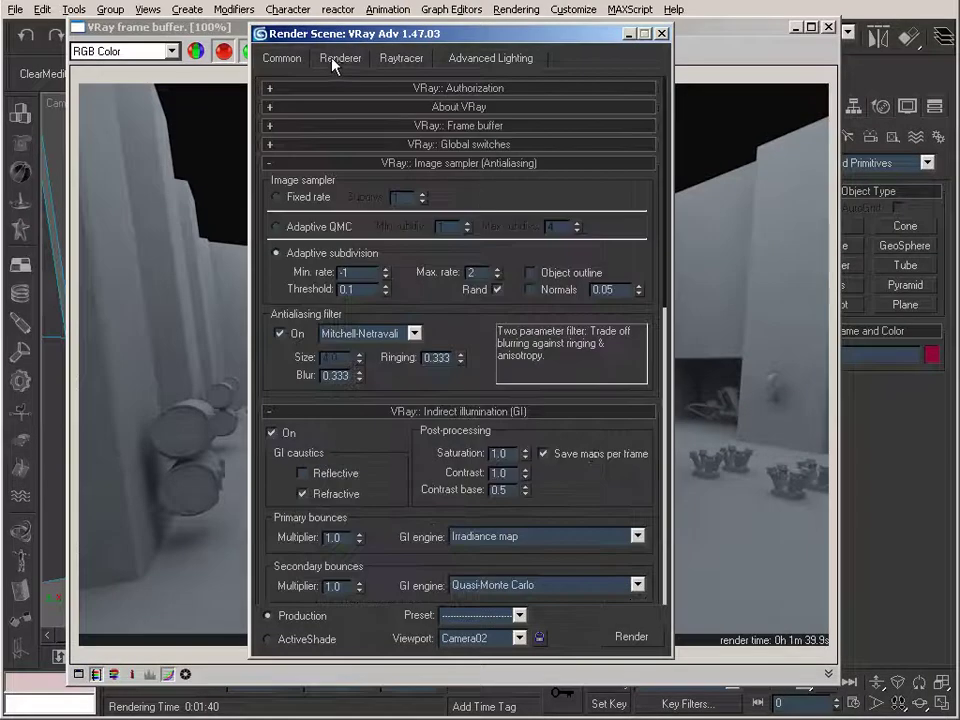
Set the Quasi-Monte Carlo GI secondary bounces to 10 and render the Camera02 view
drag(602, 499, 587, 141)
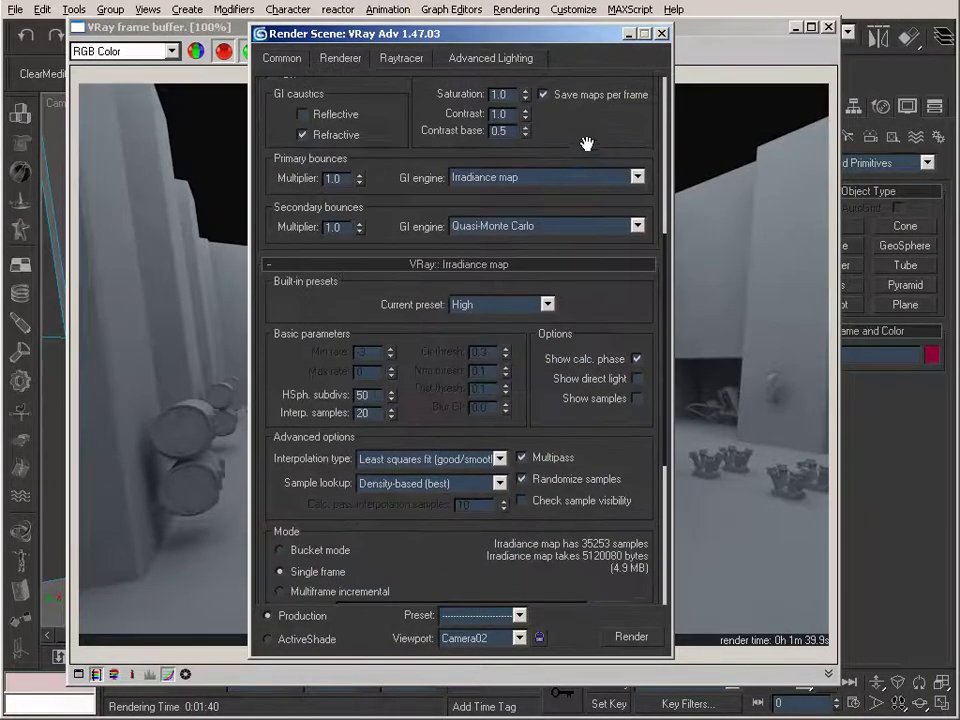
click(462, 264)
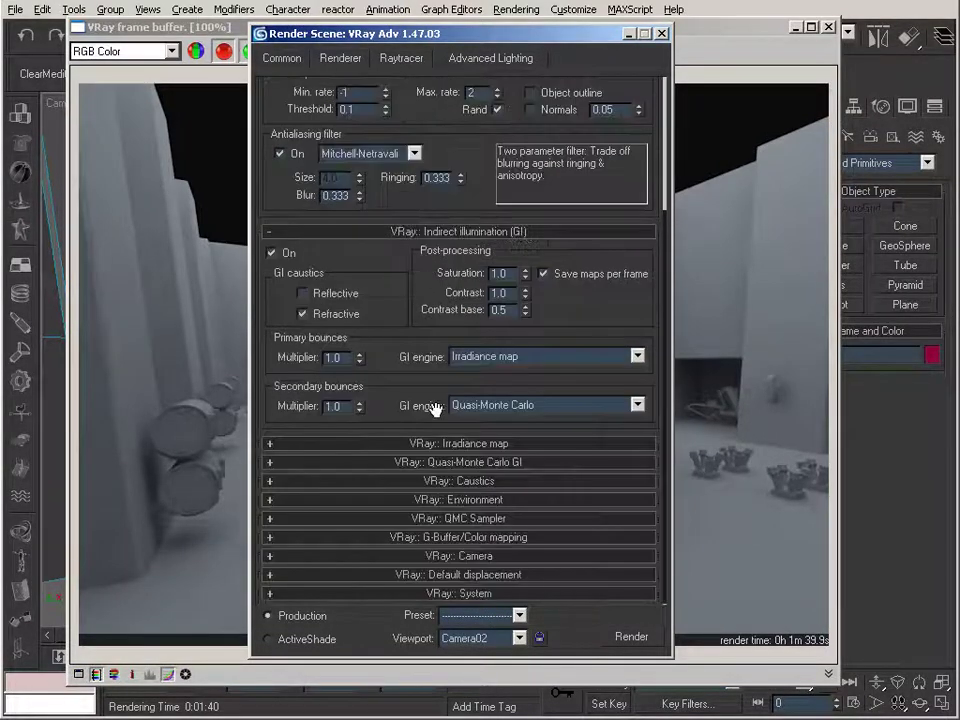
click(452, 463)
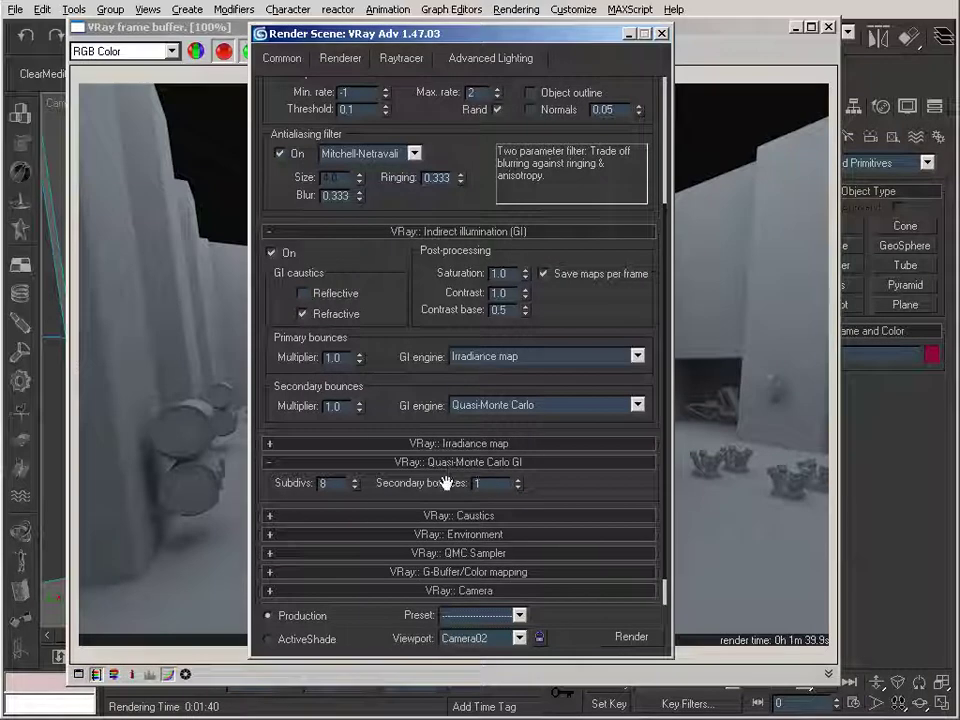
double_click(489, 484)
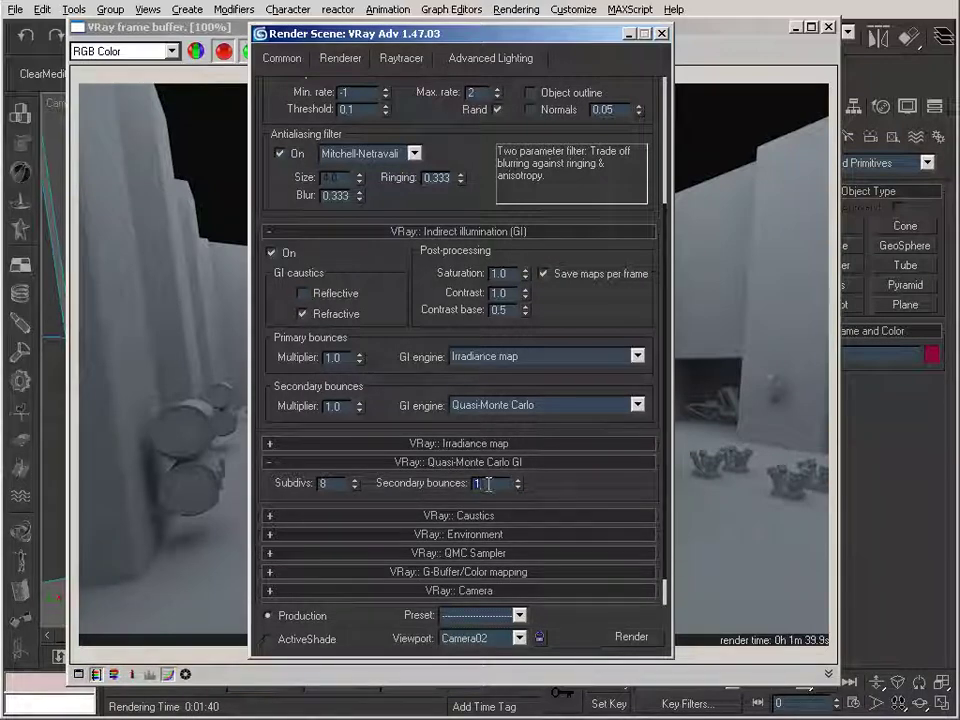
text(10)
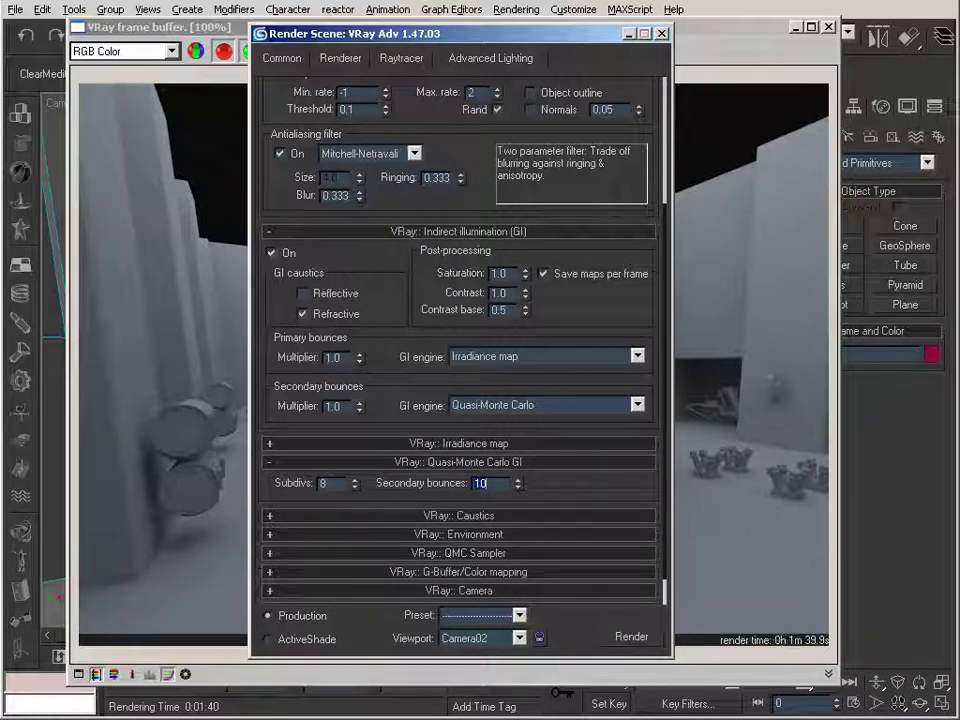
click(631, 637)
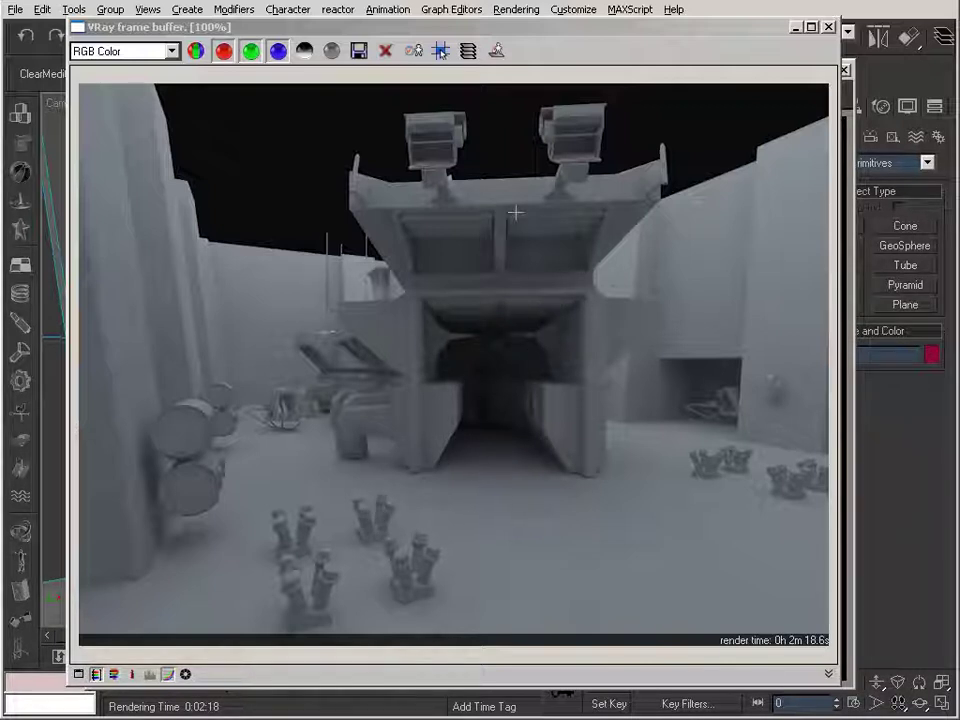
Reopen the VRay renderer settings and collapse the Image sampler, Indirect illumination and Quasi-Monte Carlo GI groups
click(512, 10)
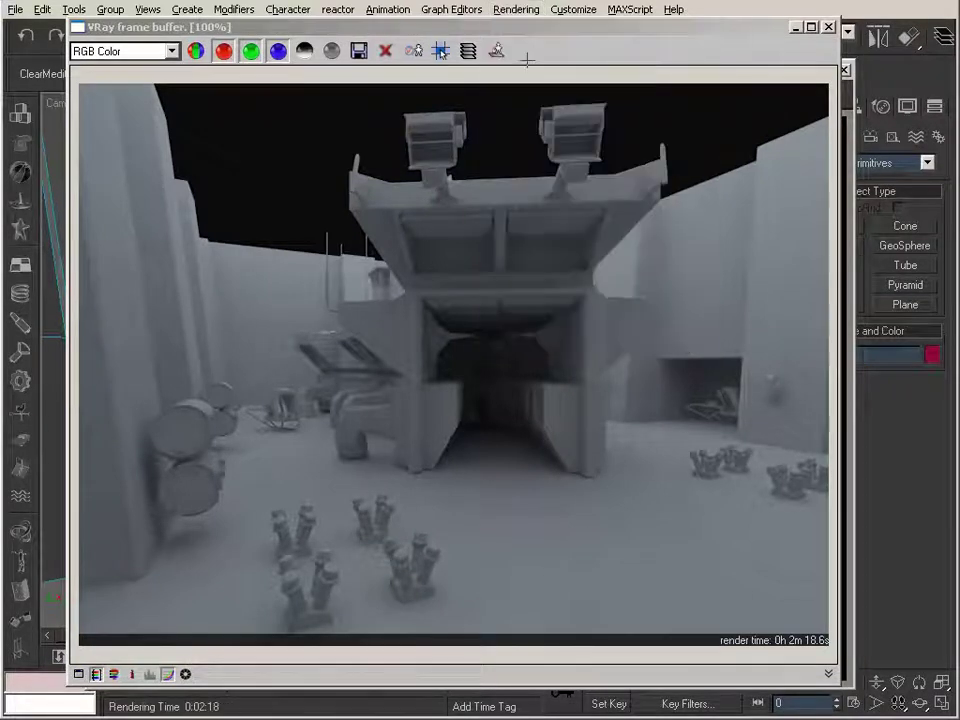
key(F10)
click(340, 58)
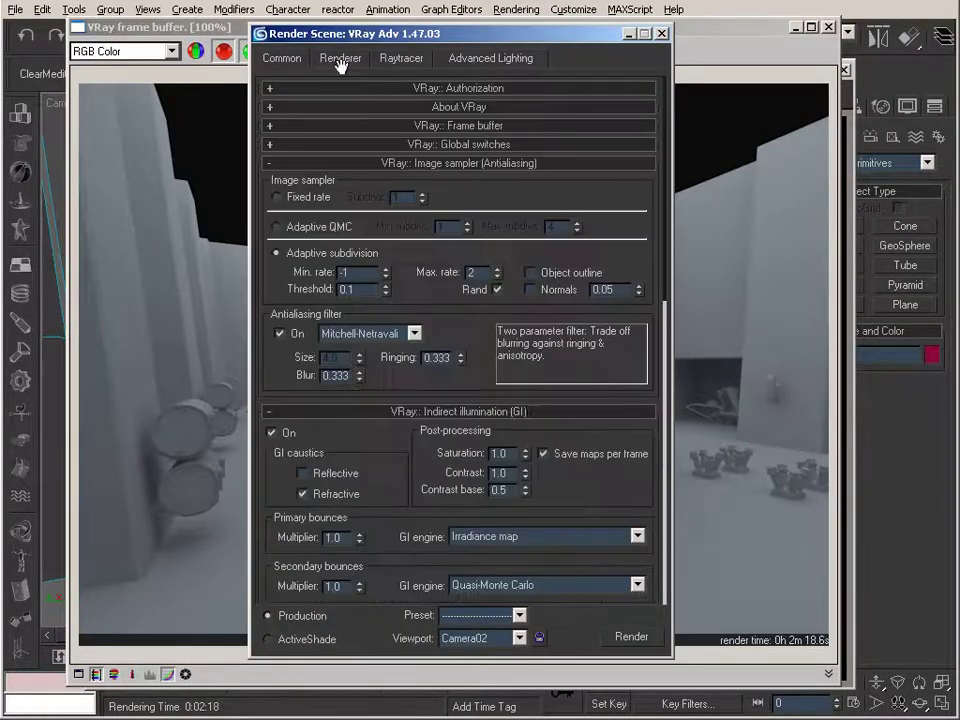
click(440, 163)
click(440, 182)
click(440, 200)
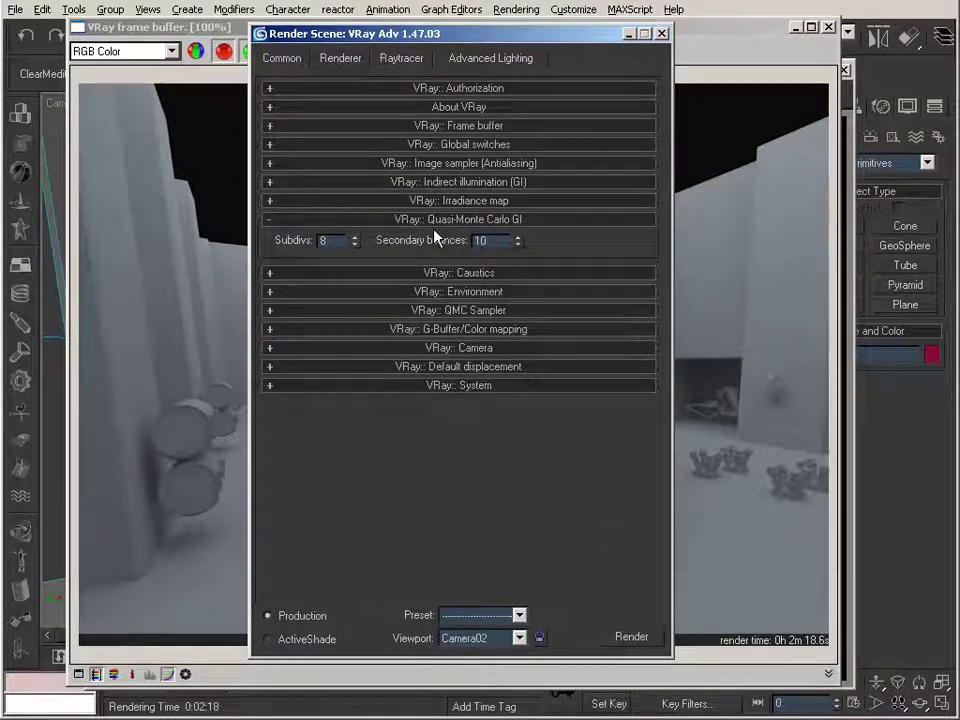
click(440, 219)
Check the skylight color in the VRay Environment settings, set the GI Environment multiplier to 2 and re-render the view
click(440, 257)
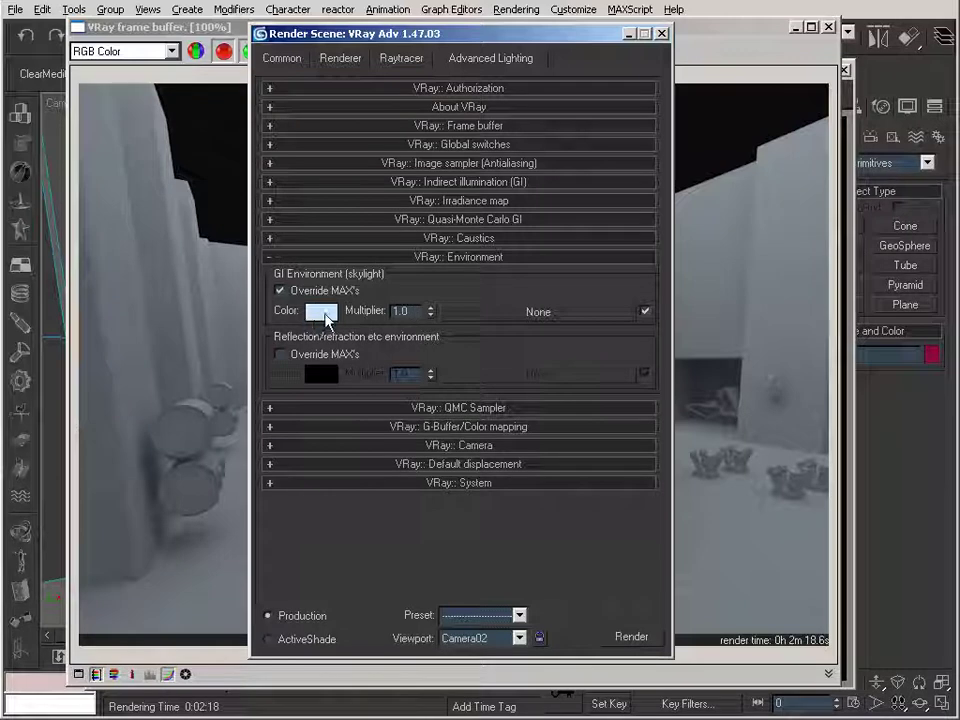
click(322, 312)
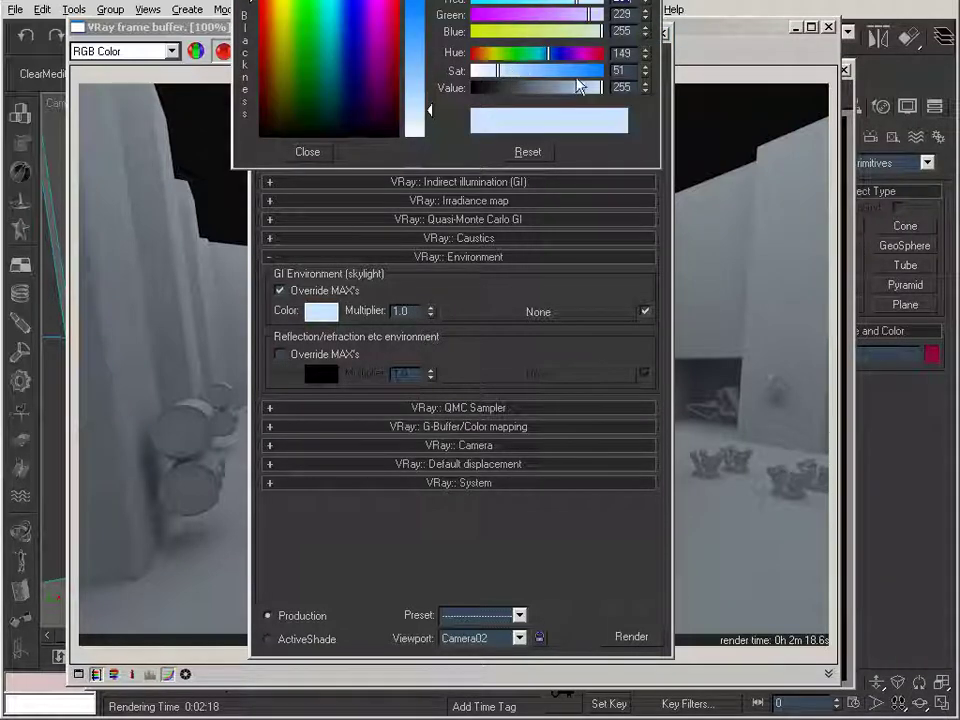
click(307, 152)
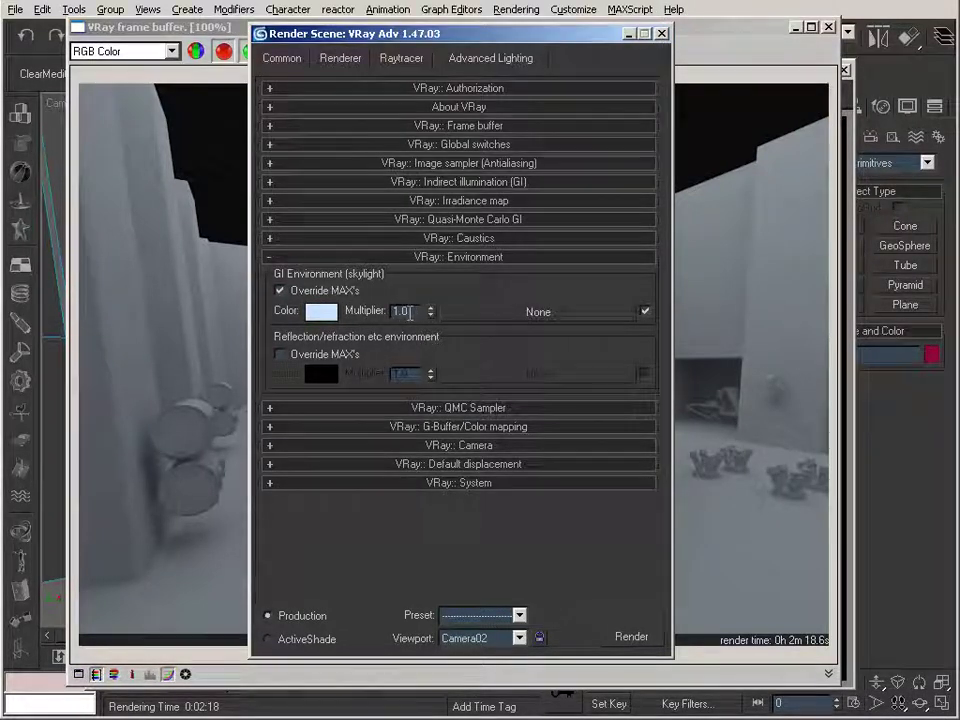
double_click(409, 310)
text(2)
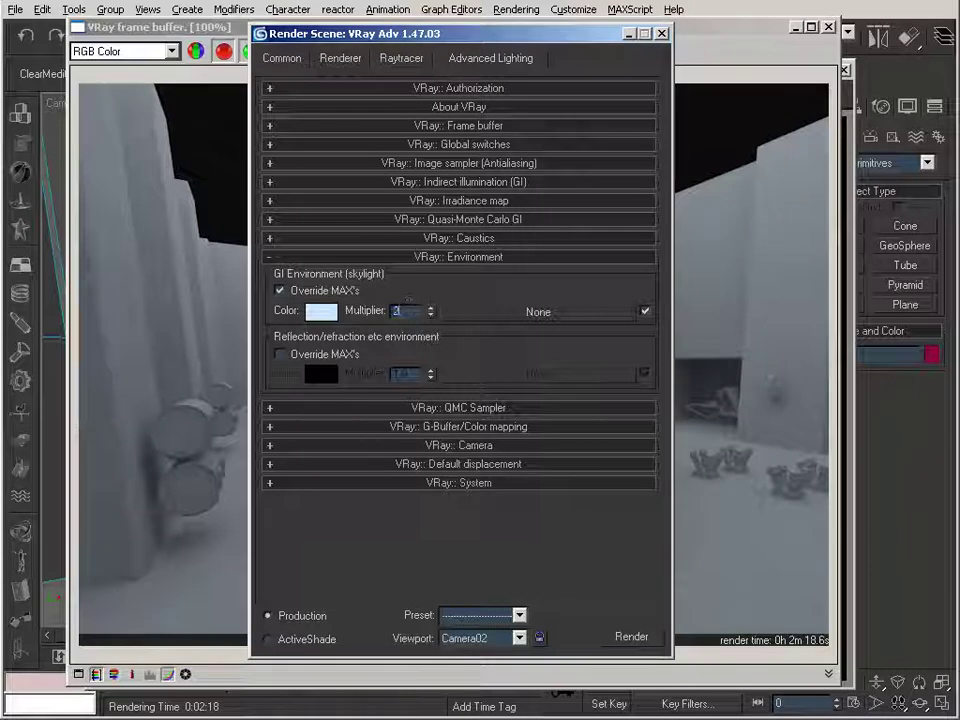
key(Return)
key(shift+q)
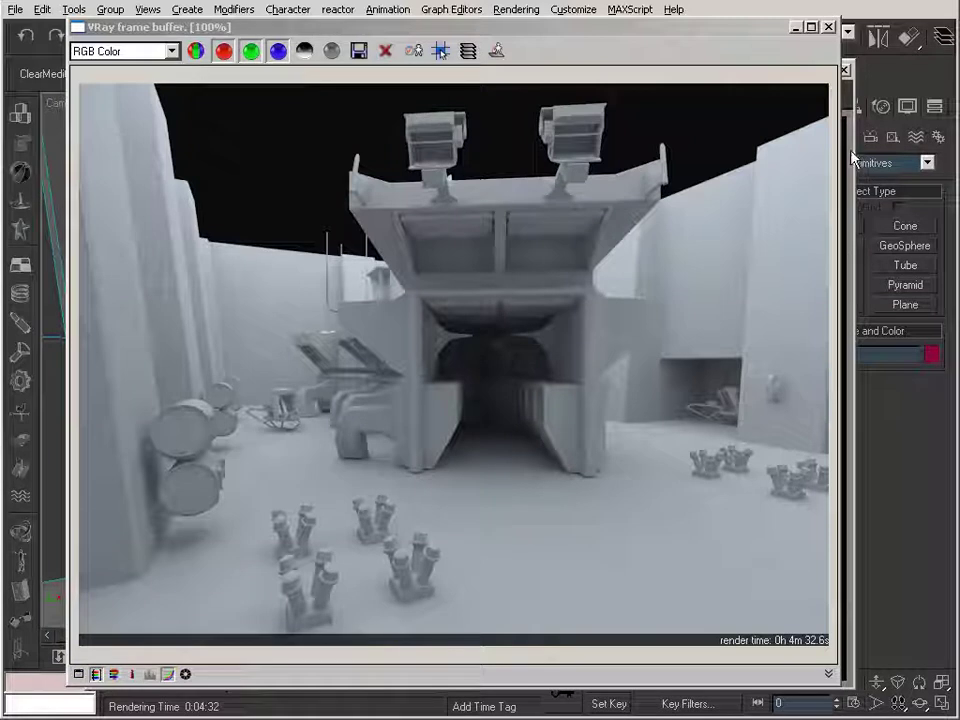
Reopen the VRay renderer settings and collapse the Image sampler, Indirect illumination and Irradiance map groups
click(516, 10)
click(518, 12)
click(518, 12)
click(516, 27)
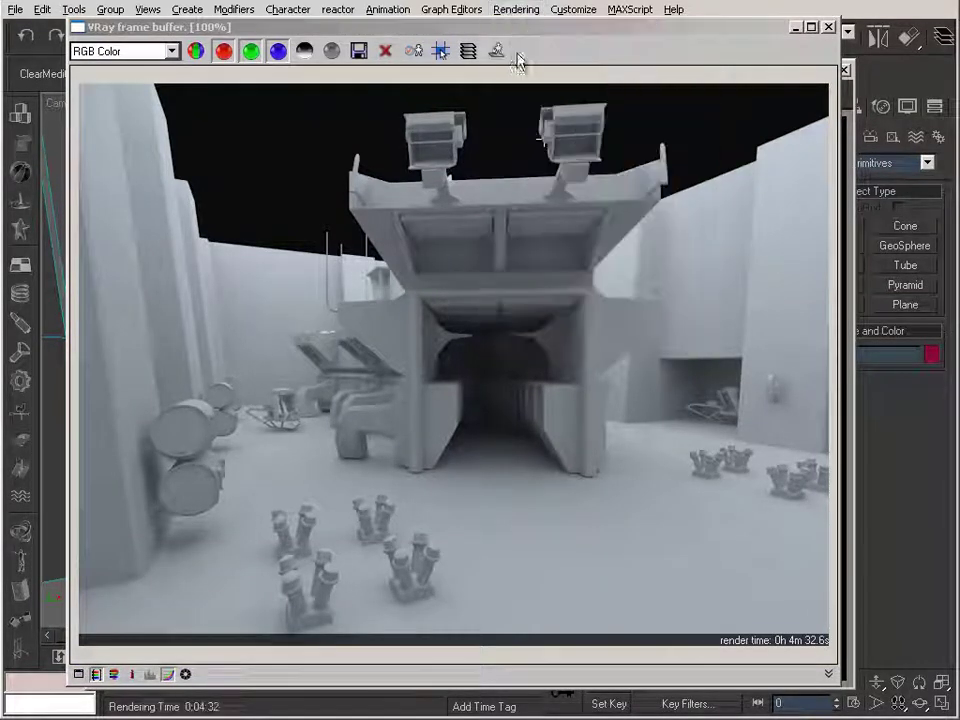
click(340, 58)
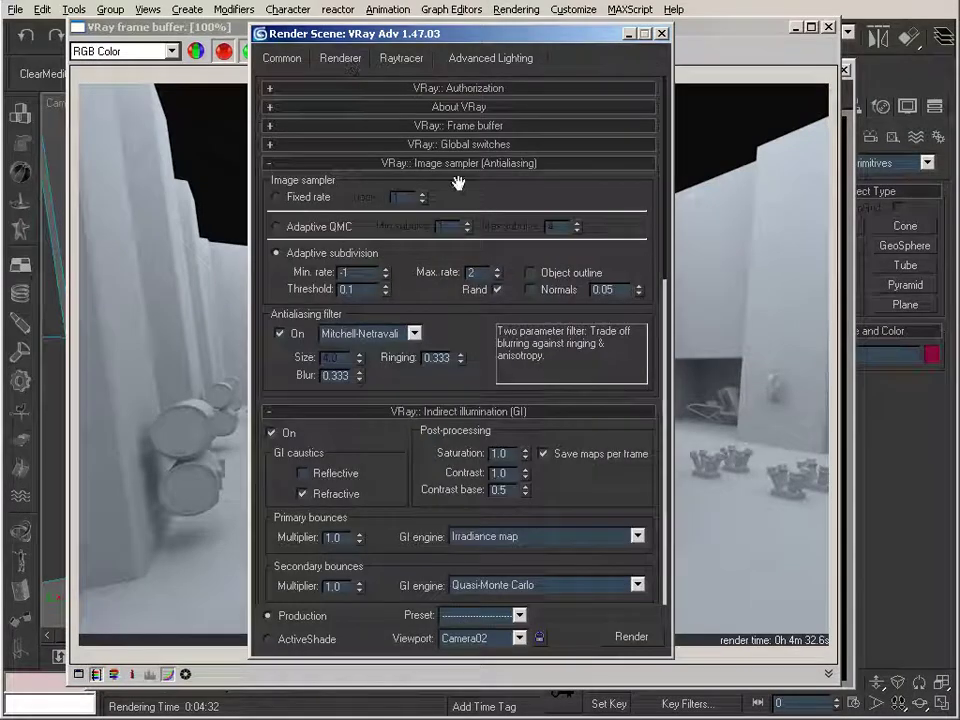
click(422, 163)
click(422, 182)
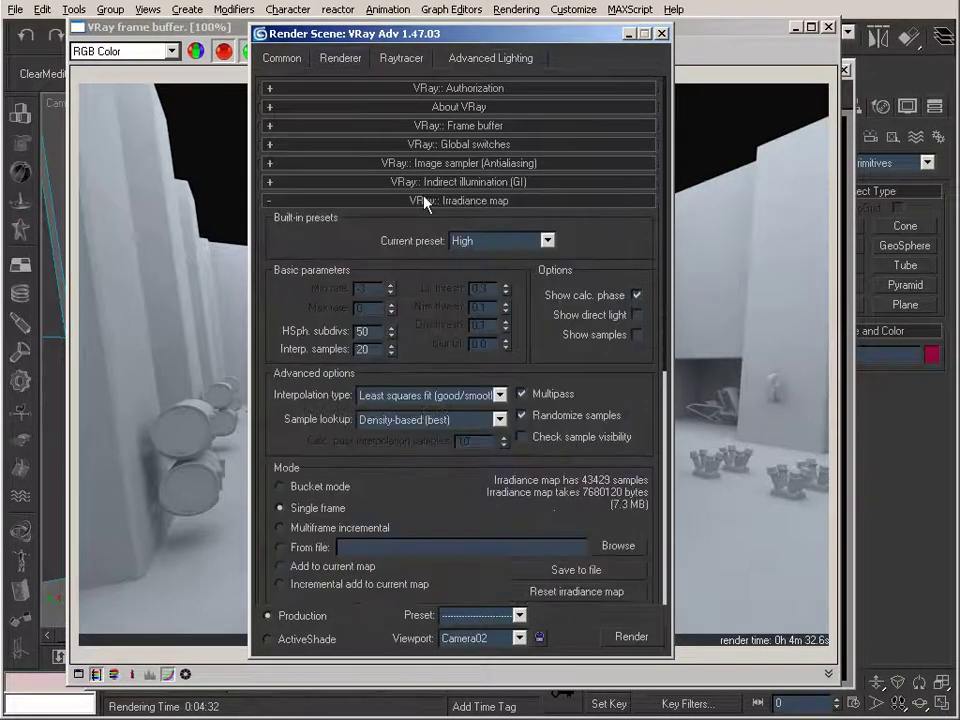
click(424, 206)
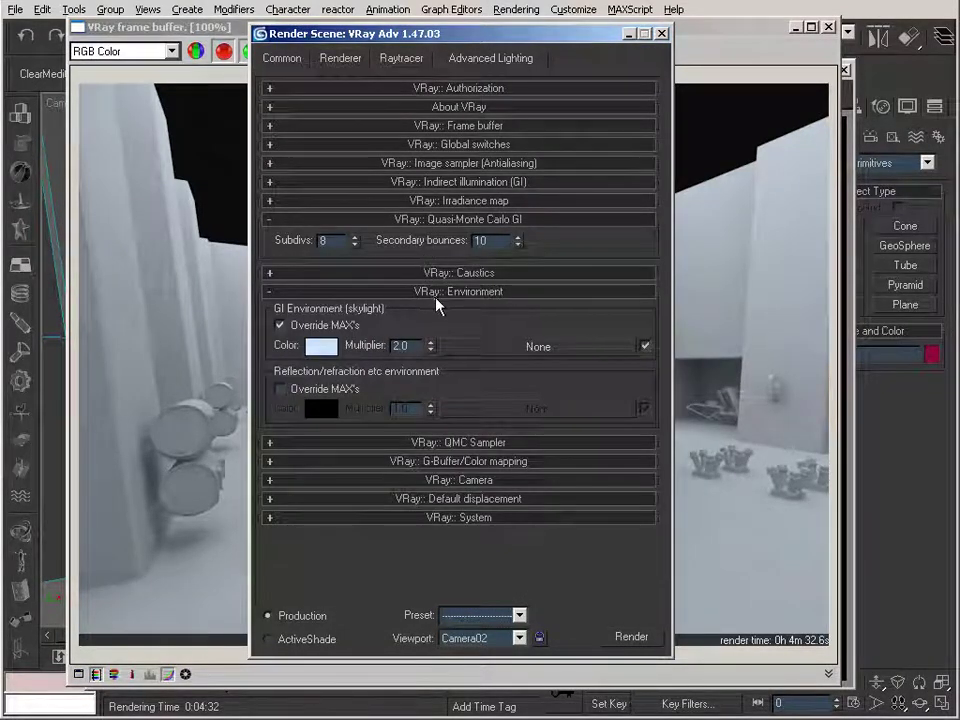
Review the QMC Sampler's Min samples and the irradiance map's HSph. subdivs, and minimize the render settings
click(463, 442)
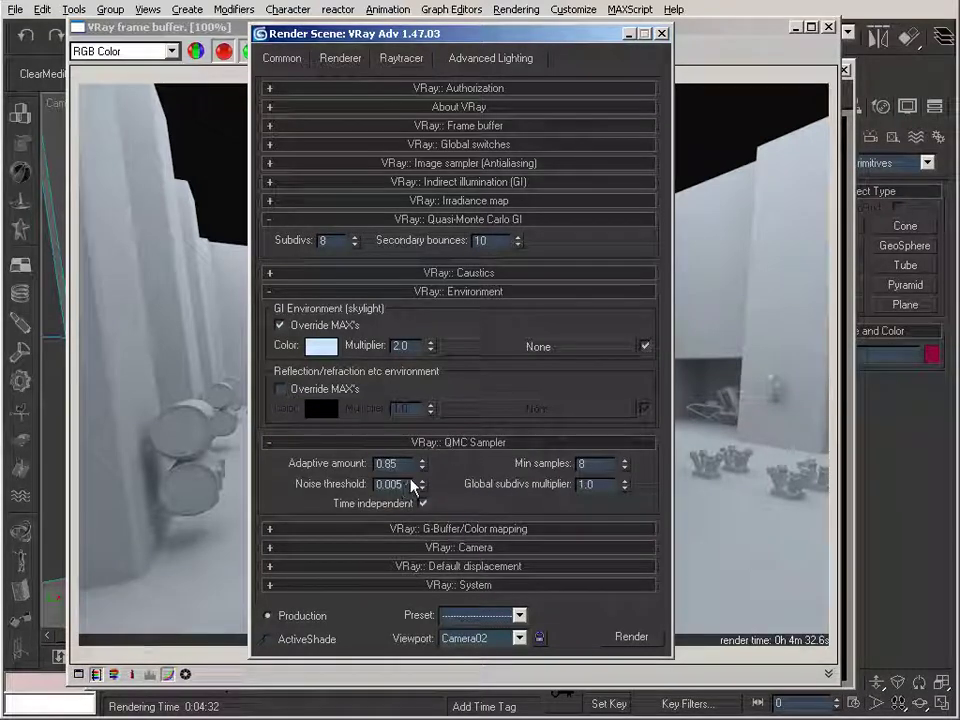
click(595, 464)
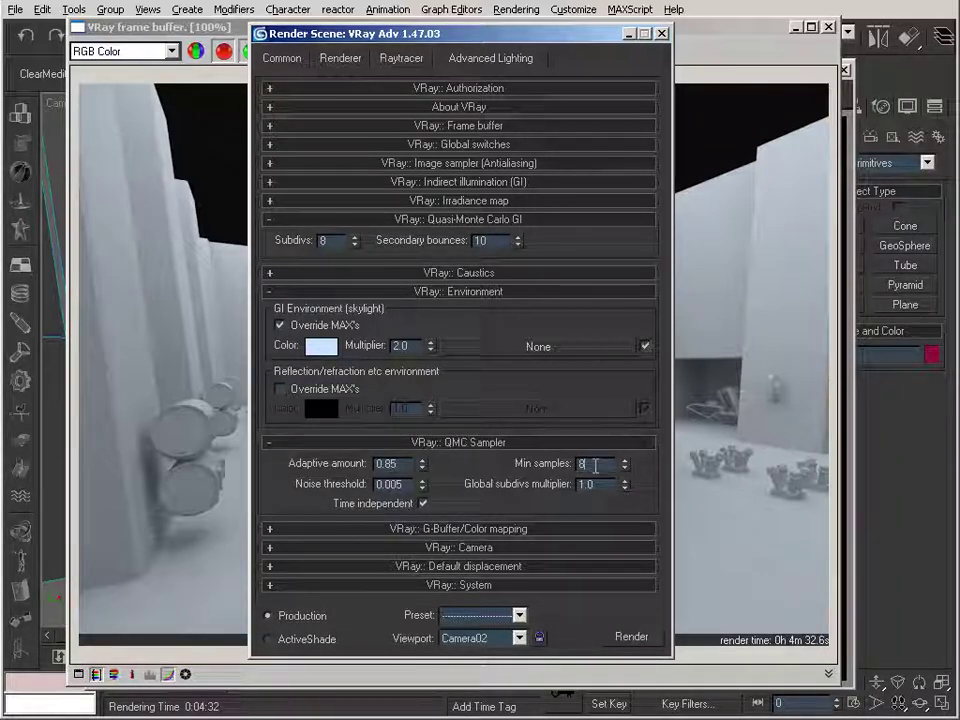
click(456, 200)
drag(371, 238, 331, 236)
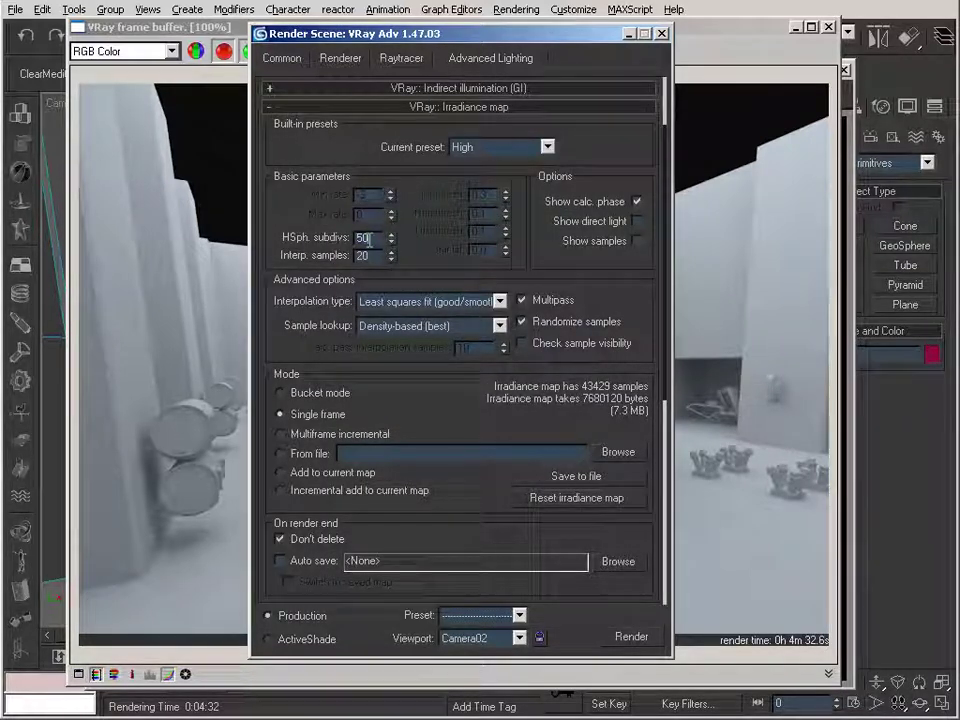
click(467, 108)
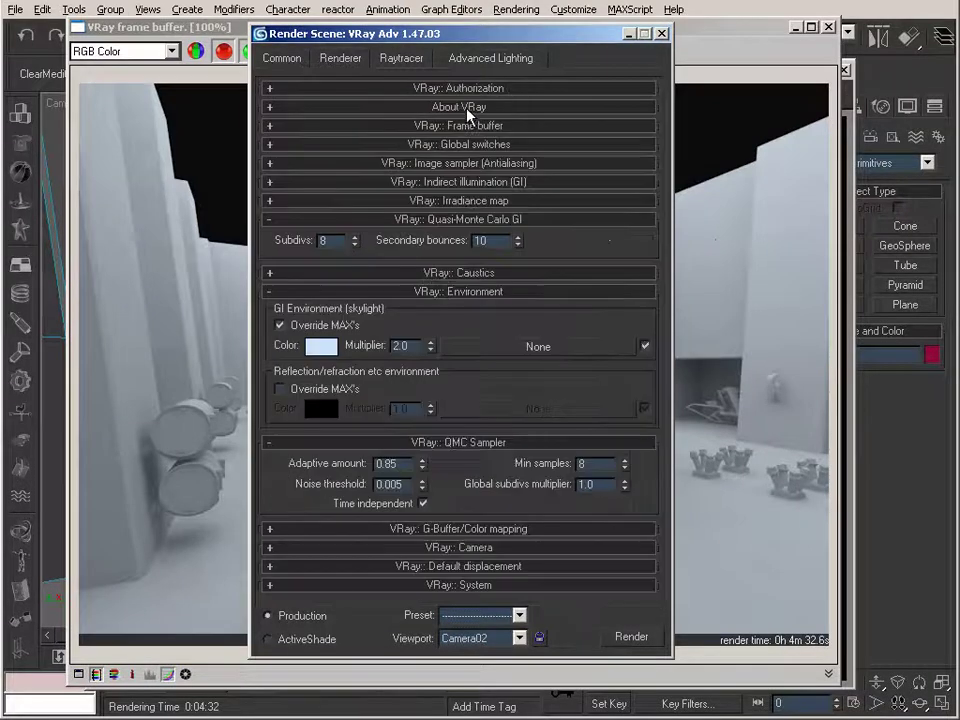
click(628, 34)
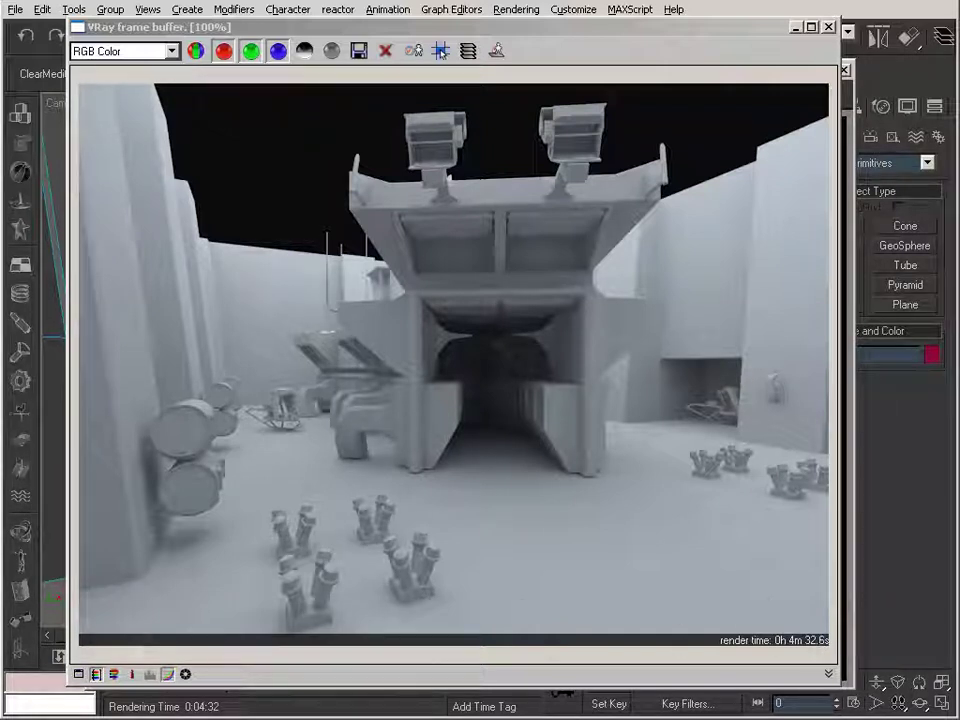
Set the skylight GI Environment multiplier to 1.0 and render the Camera02 view
key(F10)
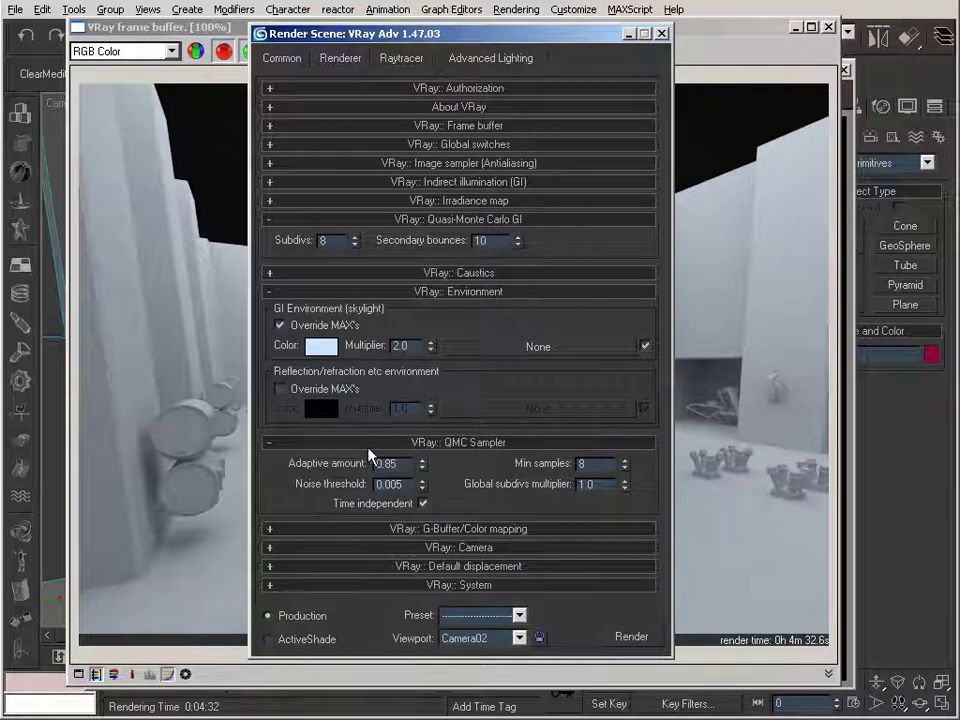
drag(412, 346, 381, 362)
text(1.0)
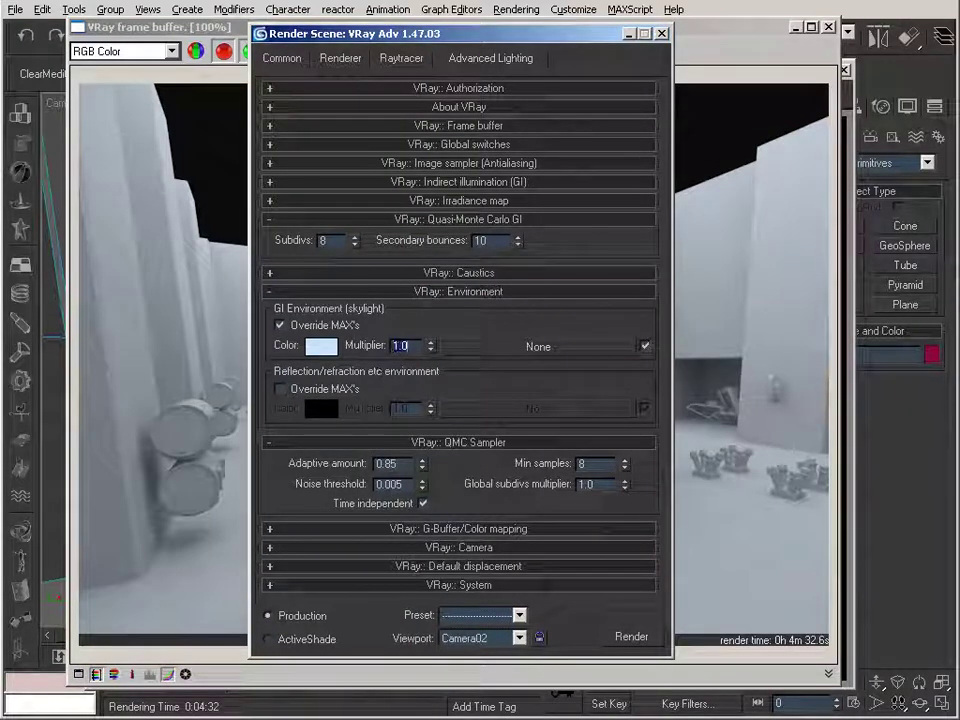
click(629, 35)
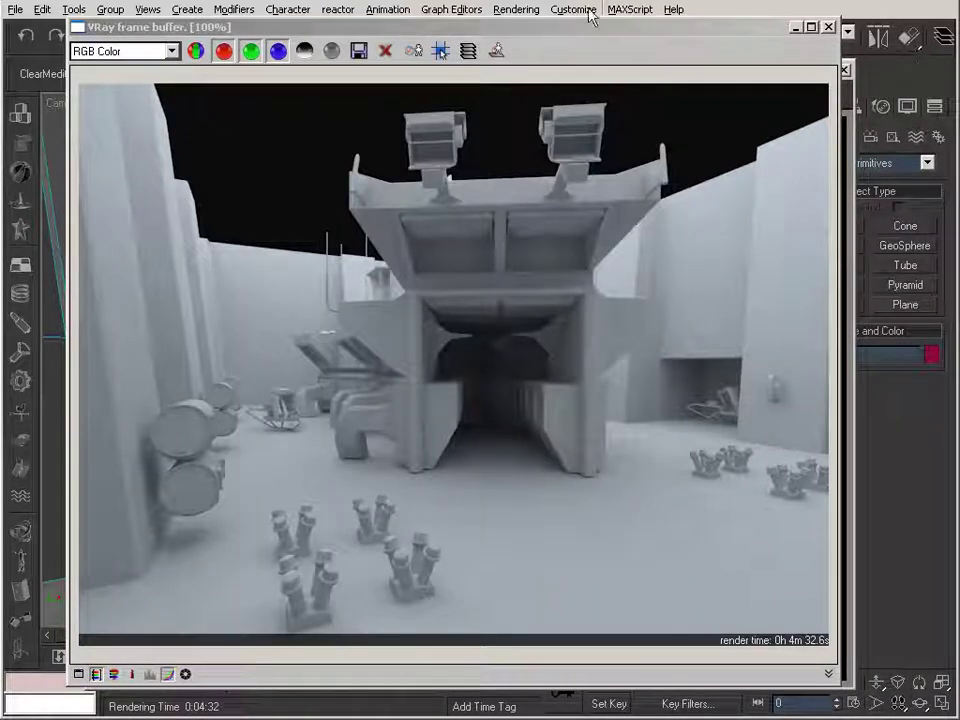
drag(611, 30, 621, 96)
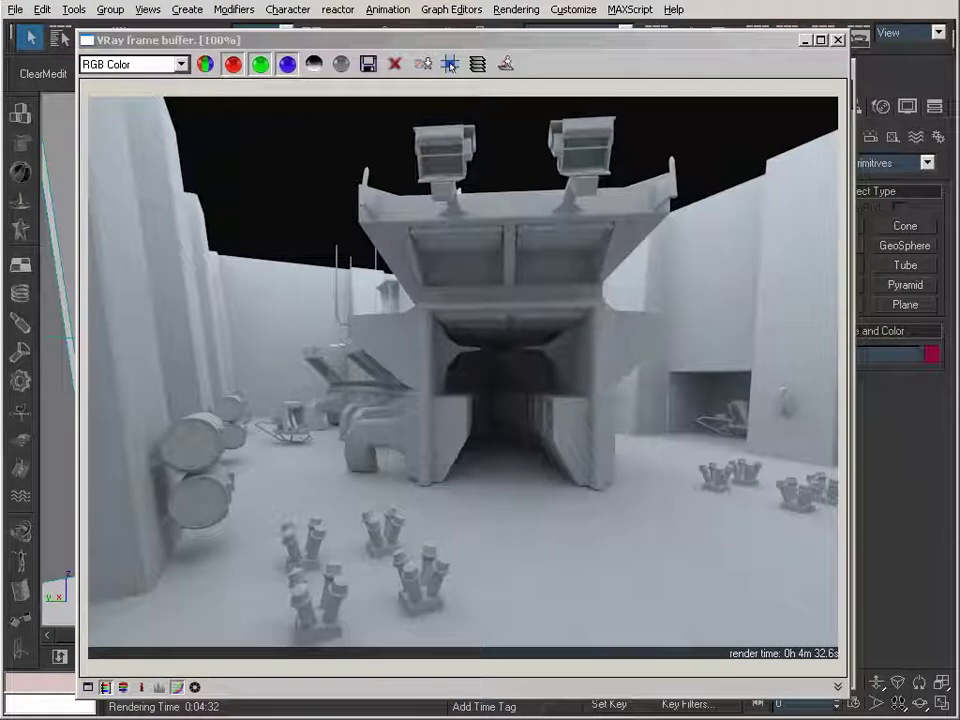
key(F10)
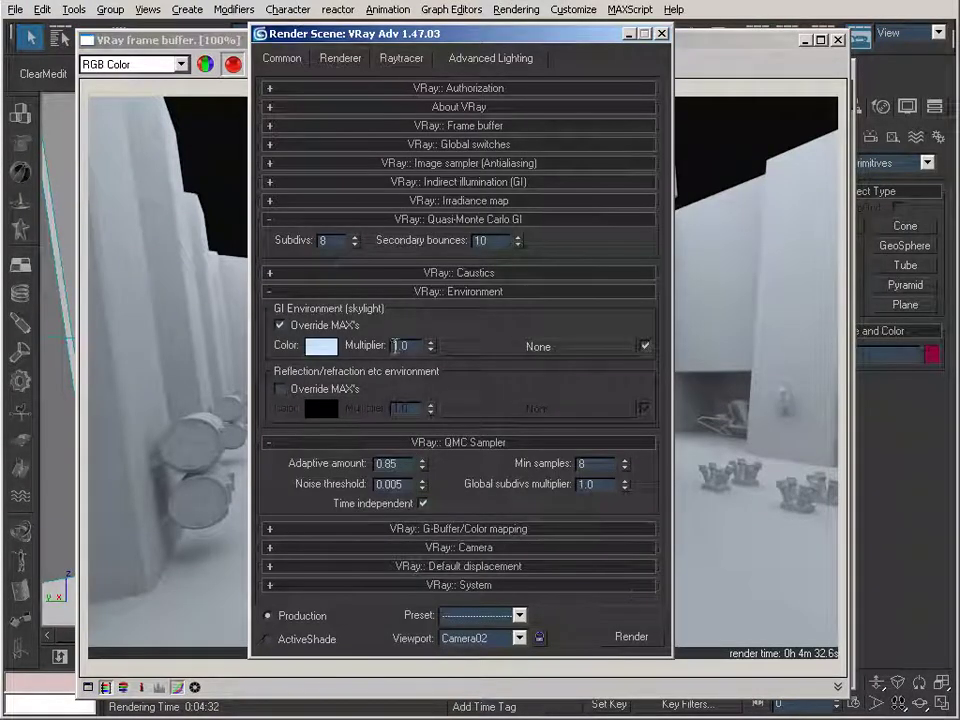
click(631, 638)
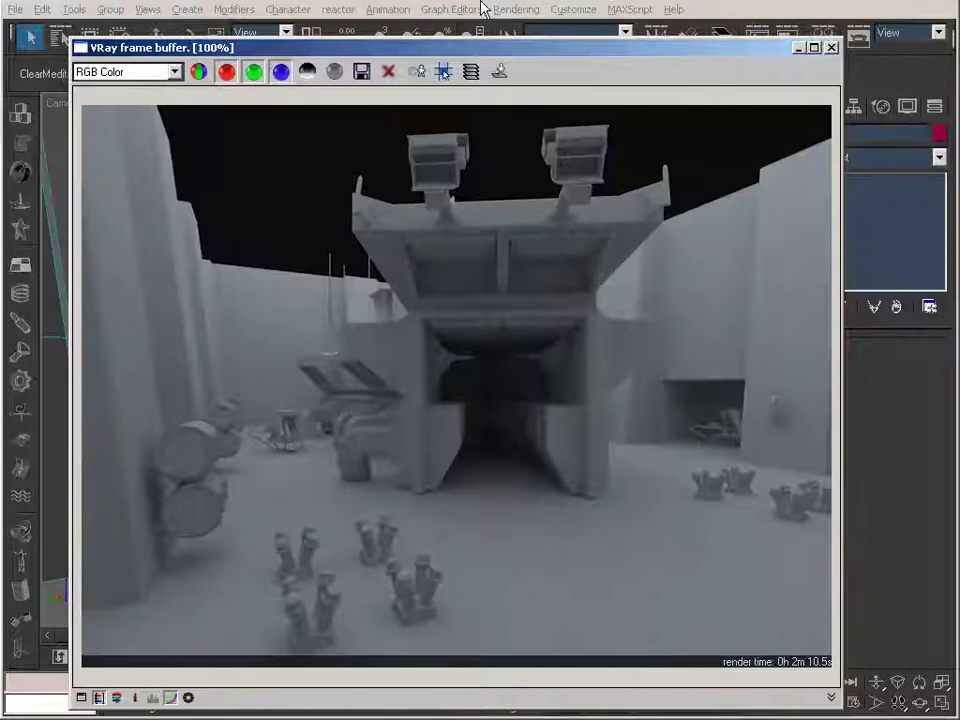
Review the irradiance map, Quasi-Monte Carlo GI, Environment and QMC Sampler settings used for the render
click(515, 10)
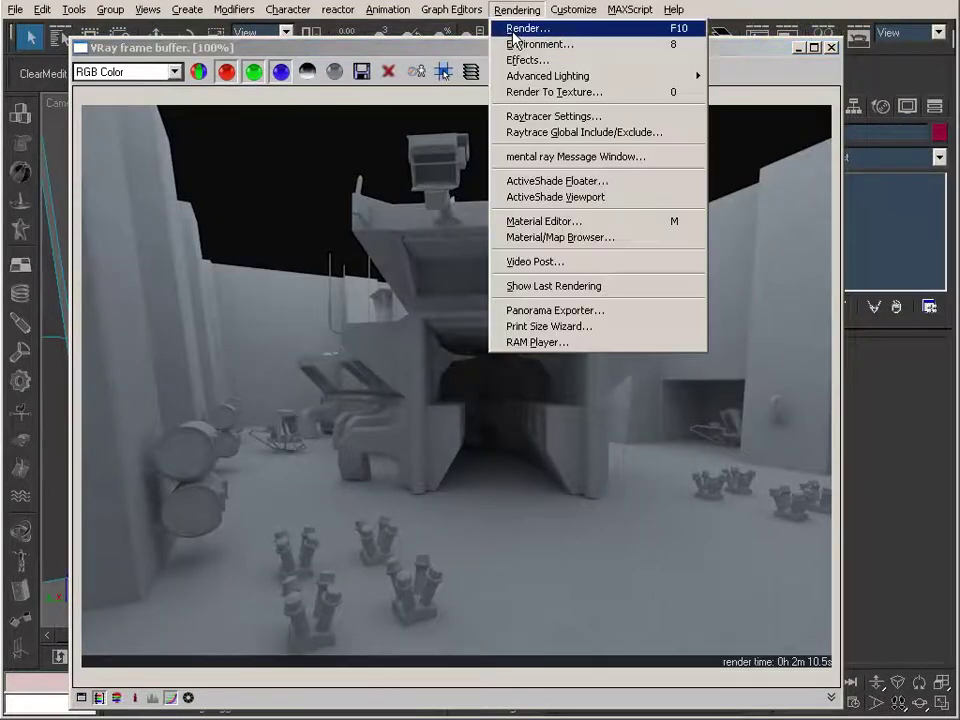
click(514, 30)
click(339, 44)
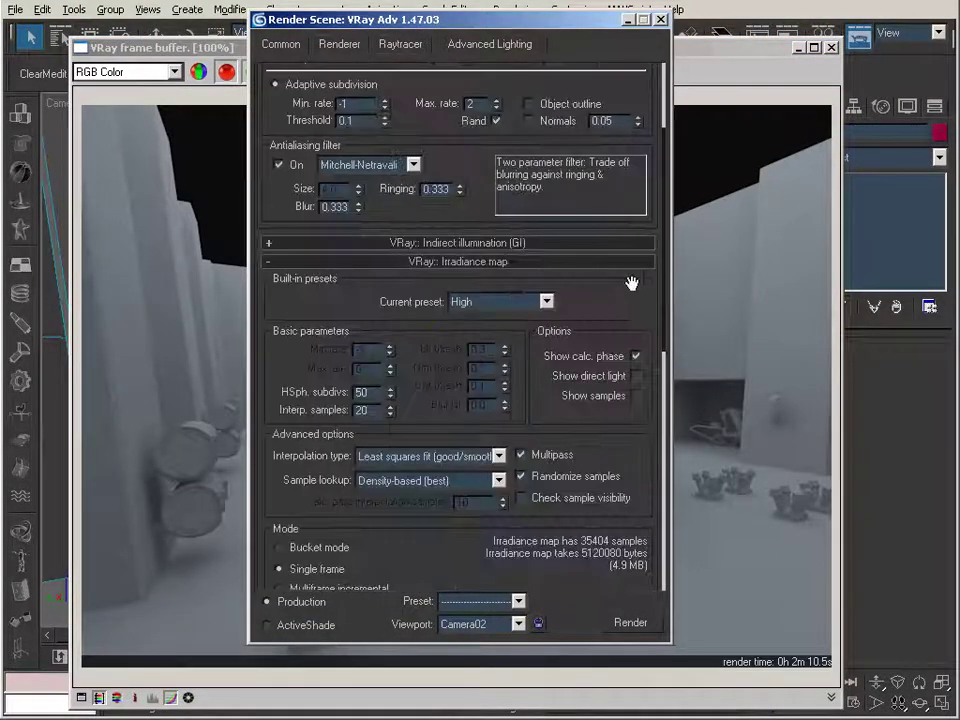
scroll(636, 315, down, 10)
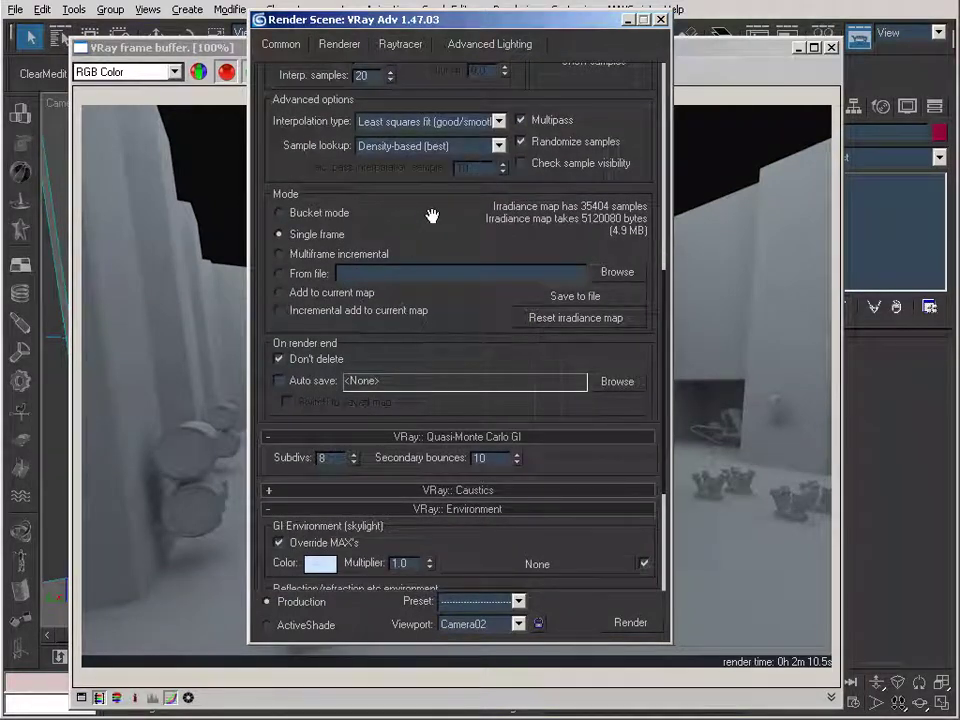
drag(432, 216, 429, 96)
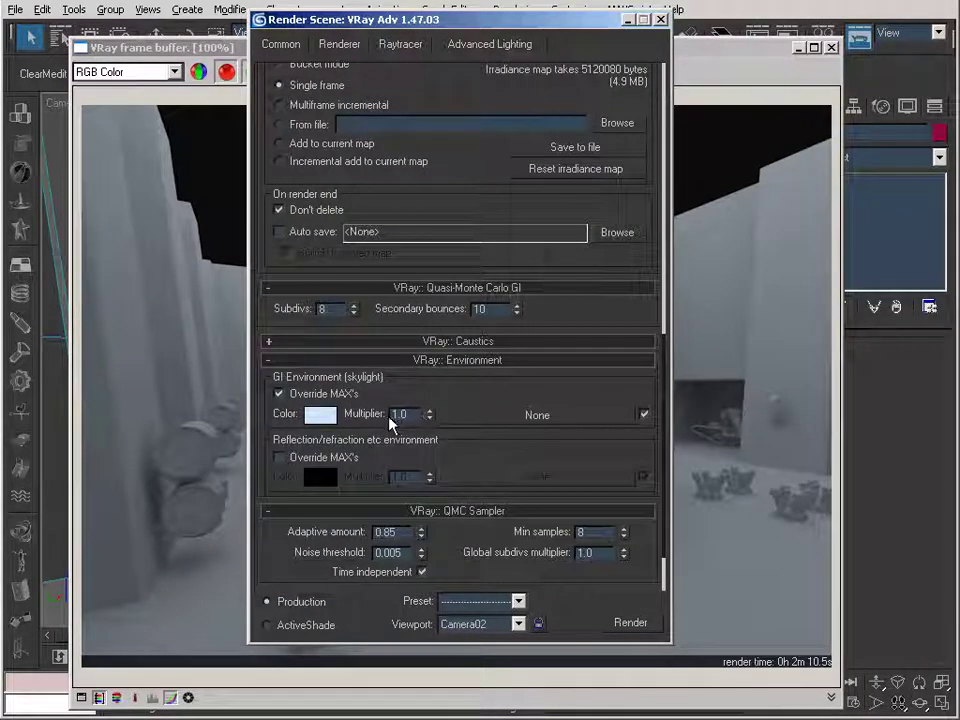
click(629, 20)
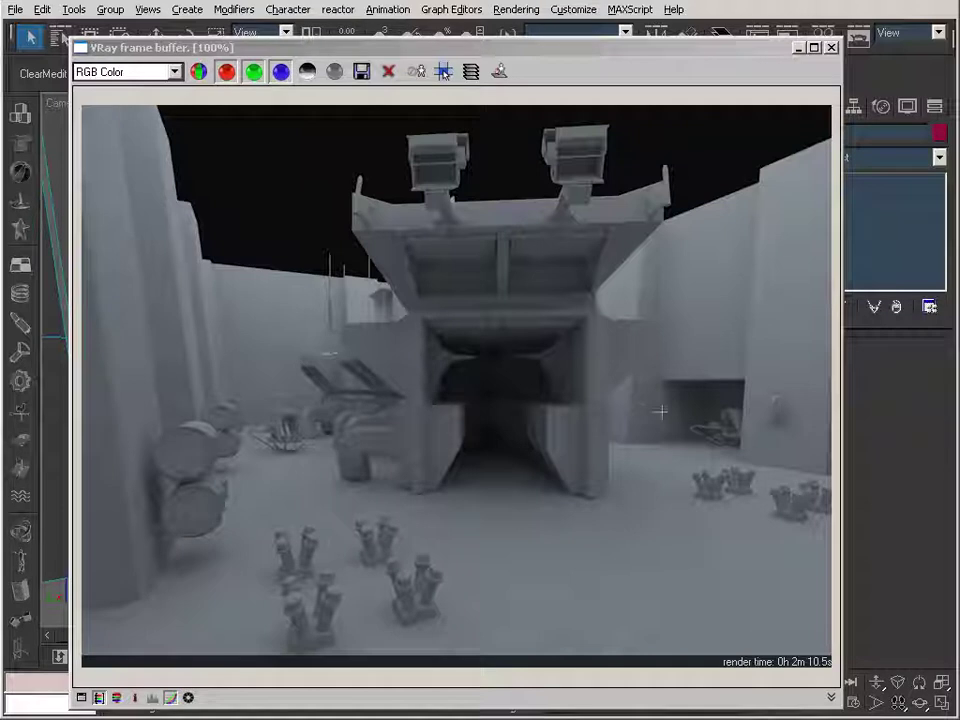
Reposition the VRay frame buffer to examine the Camera02 render, and minimize it
click(481, 55)
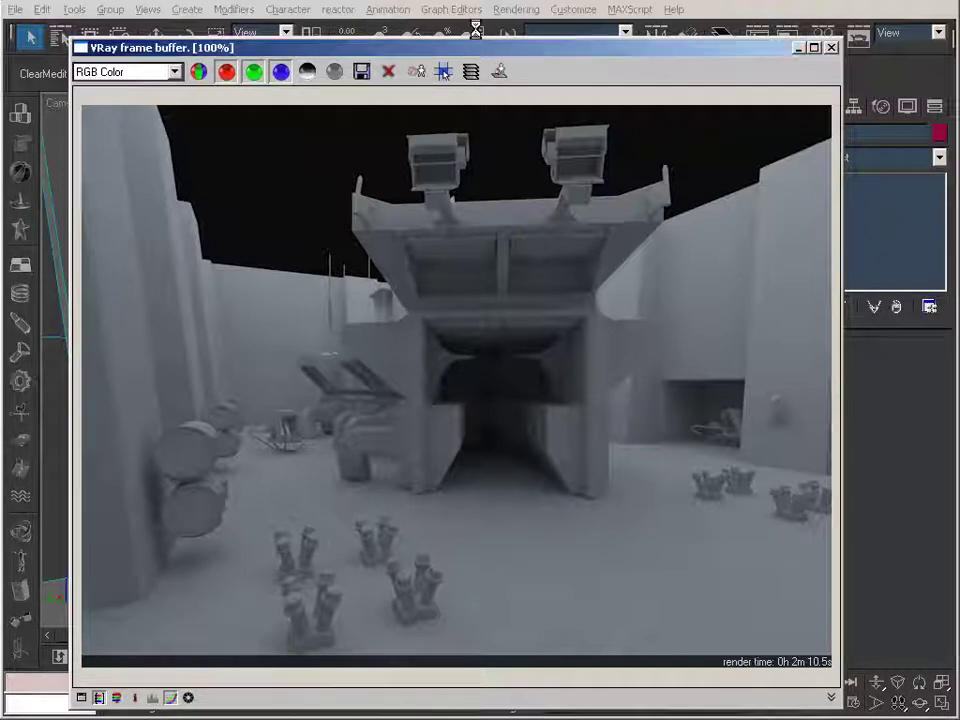
drag(480, 52, 486, 44)
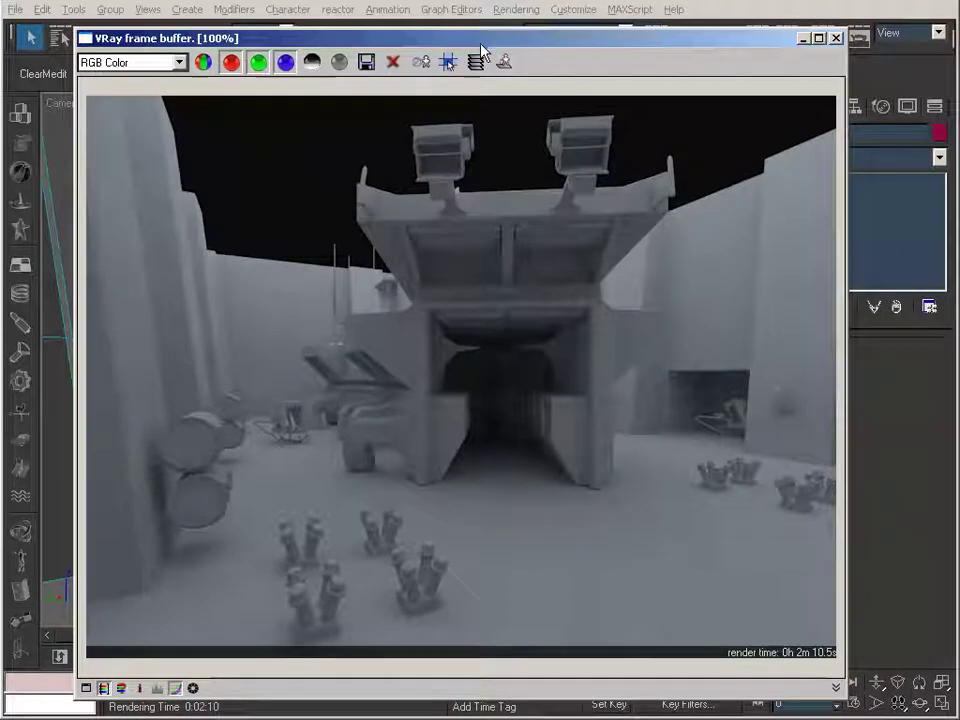
drag(480, 44, 481, 46)
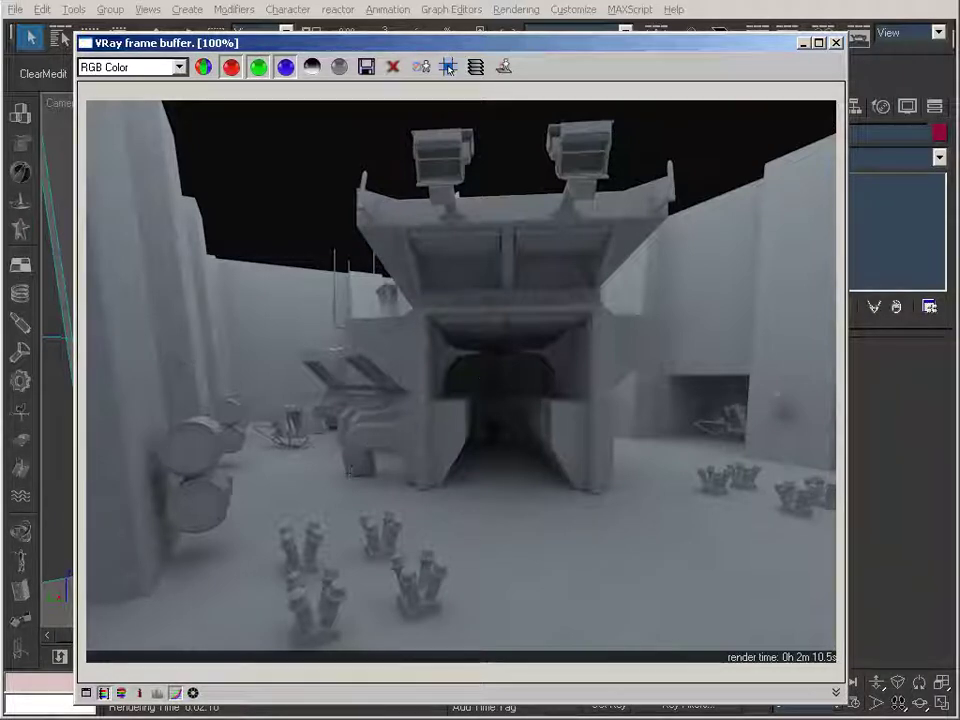
click(806, 44)
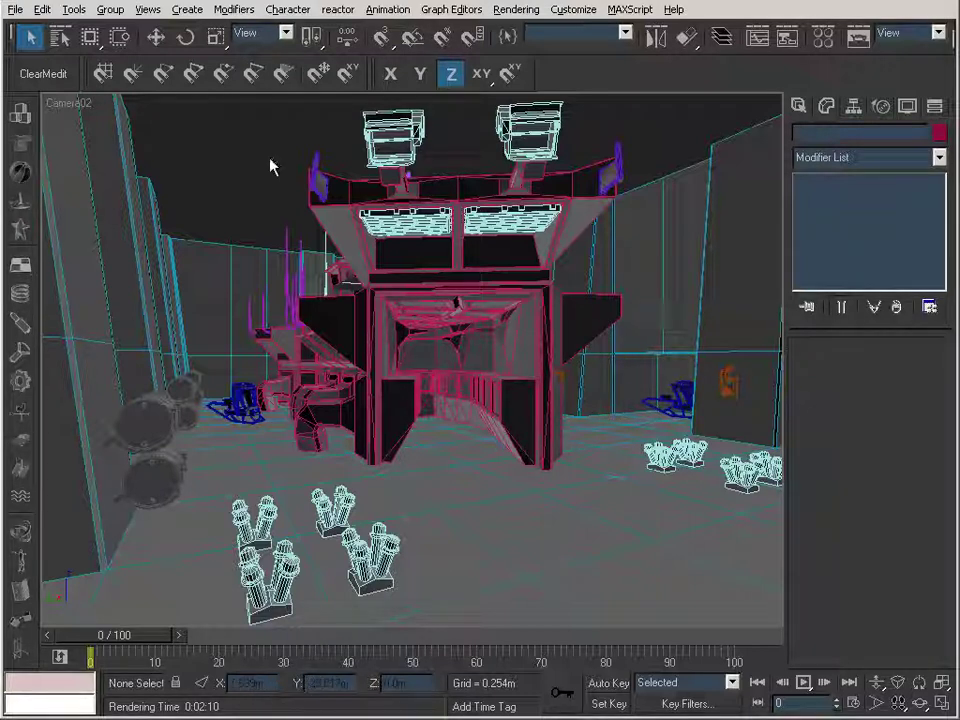
Switch the Camera02 viewport to a Perspective view and unhide the Card object
key(p)
click(920, 704)
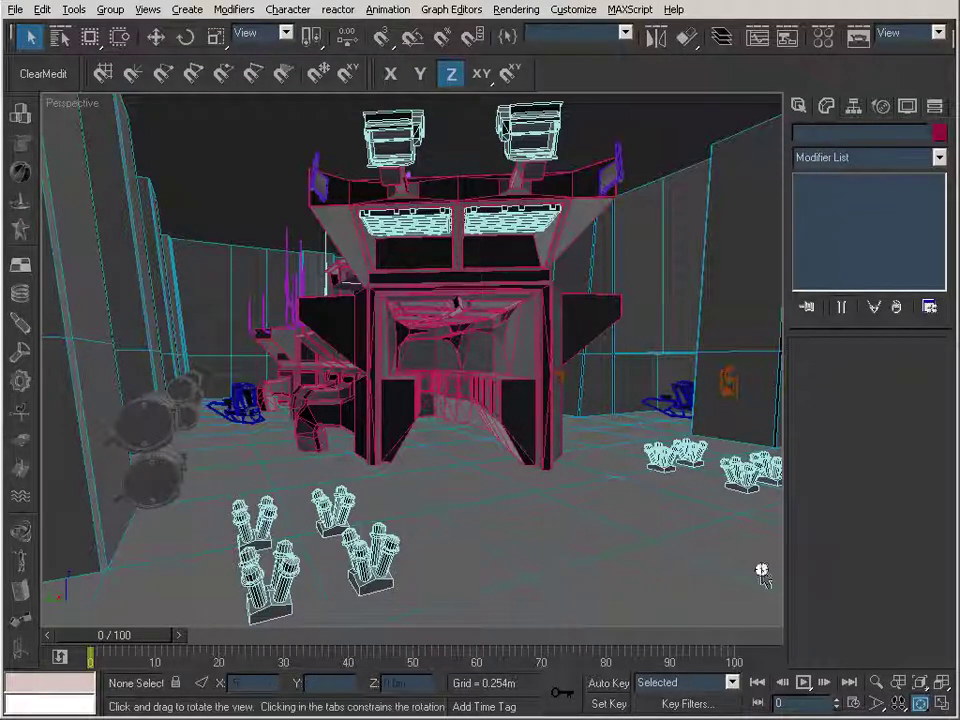
drag(531, 403, 499, 416)
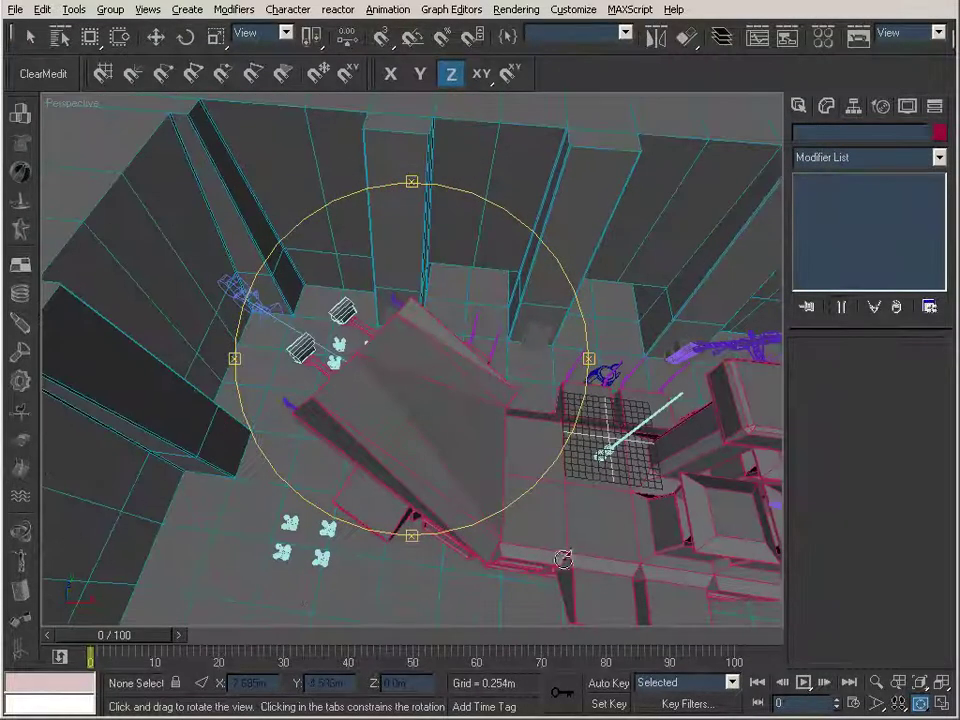
click(907, 105)
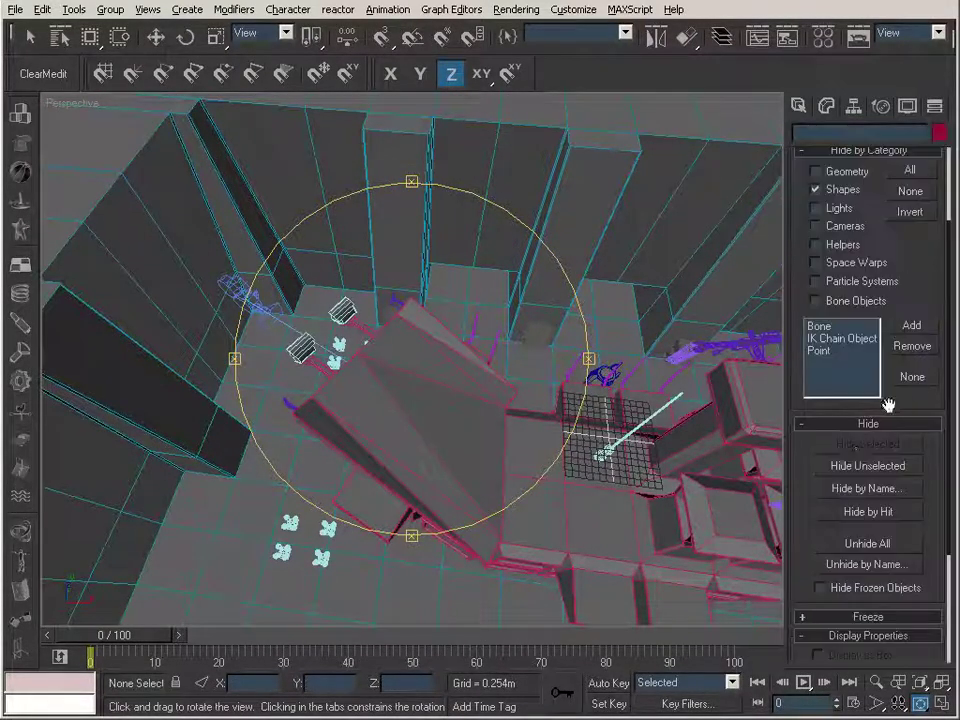
click(875, 563)
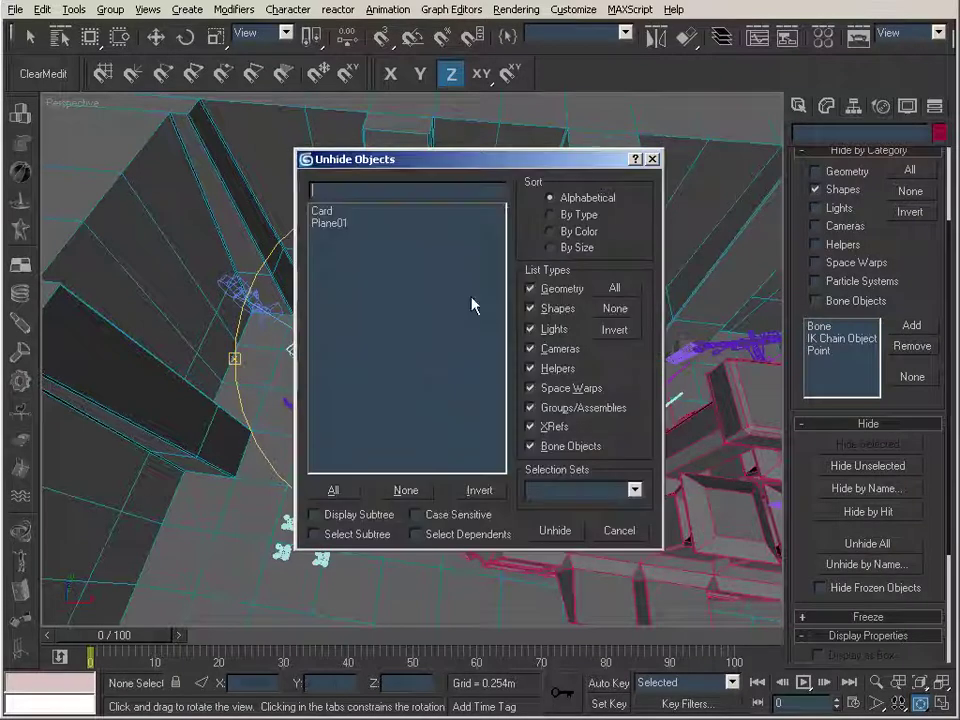
double_click(345, 210)
Select the Card object on the open side of the courtyard and open the Material Editor
drag(370, 368, 300, 311)
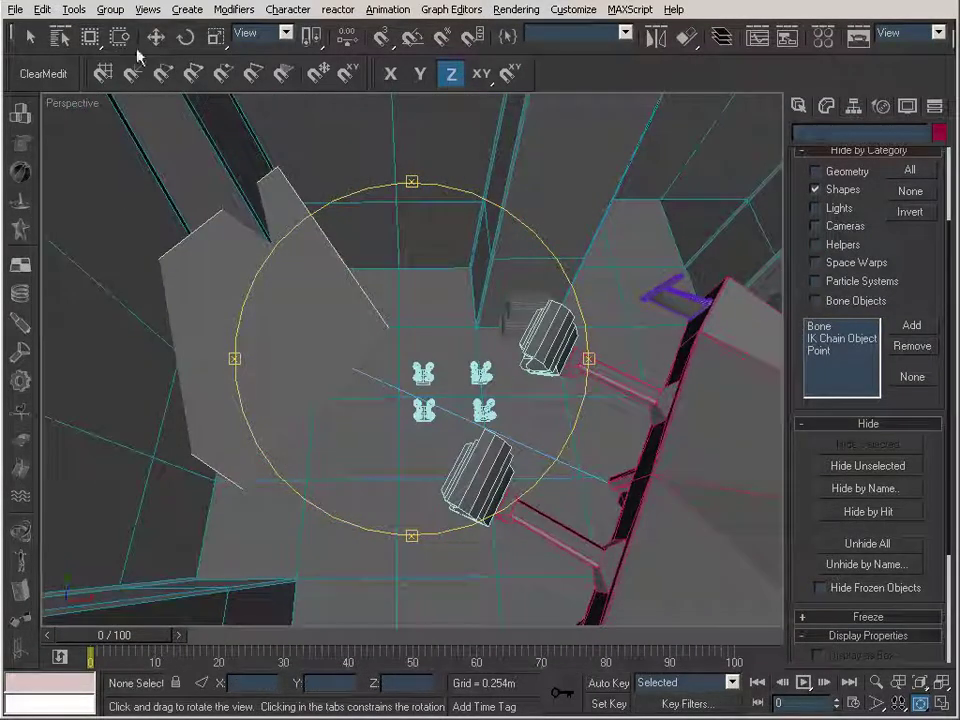
click(30, 36)
click(348, 242)
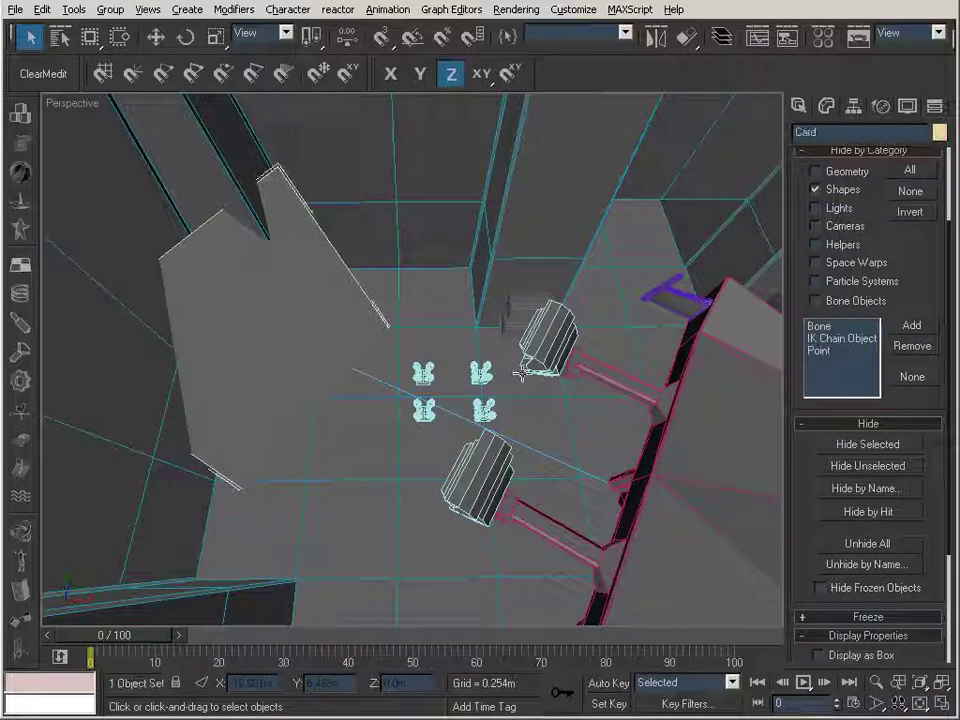
click(921, 705)
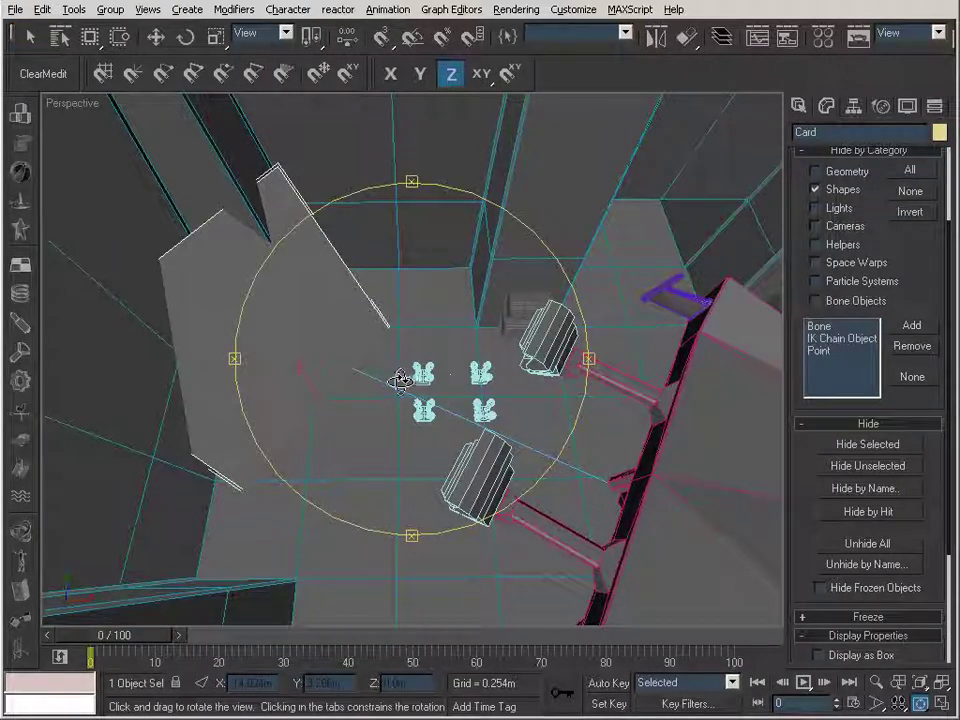
drag(348, 393, 242, 437)
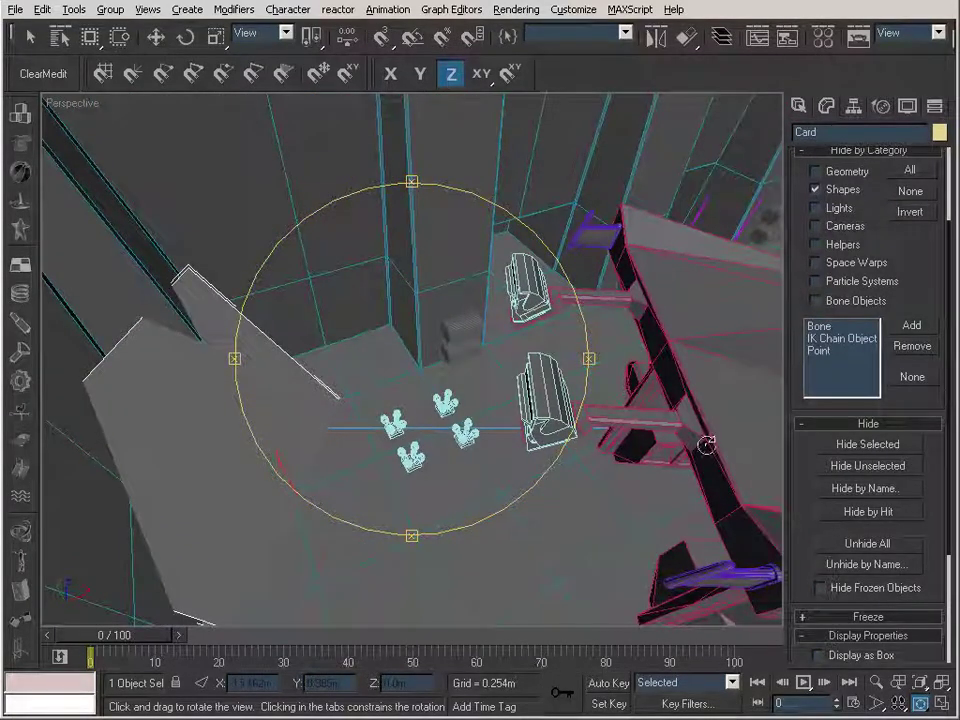
drag(352, 400, 303, 400)
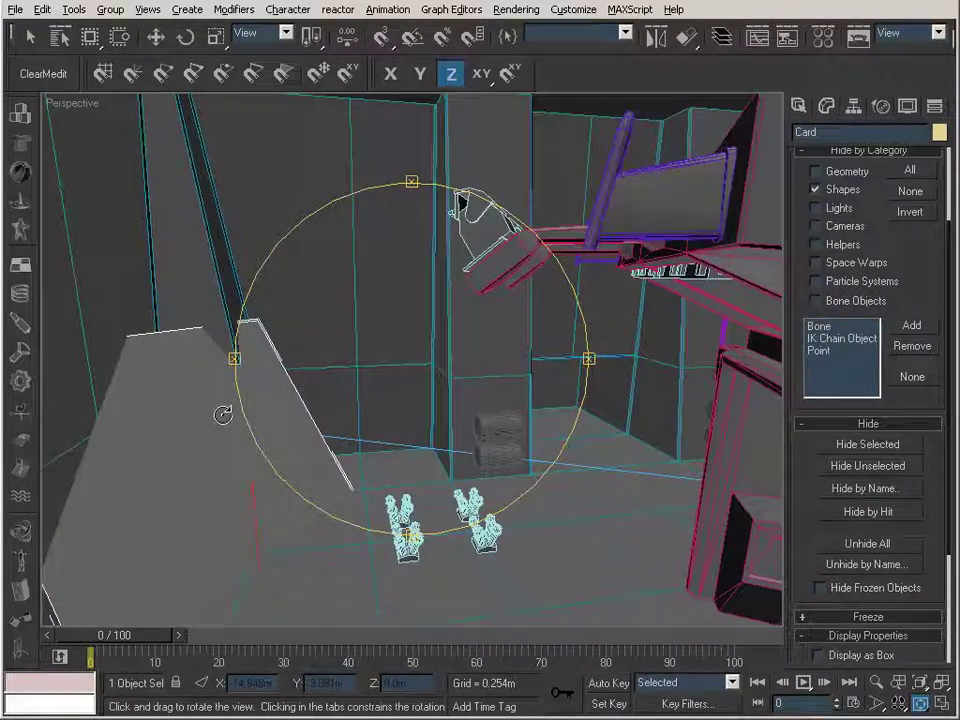
drag(407, 439, 440, 462)
drag(343, 347, 407, 326)
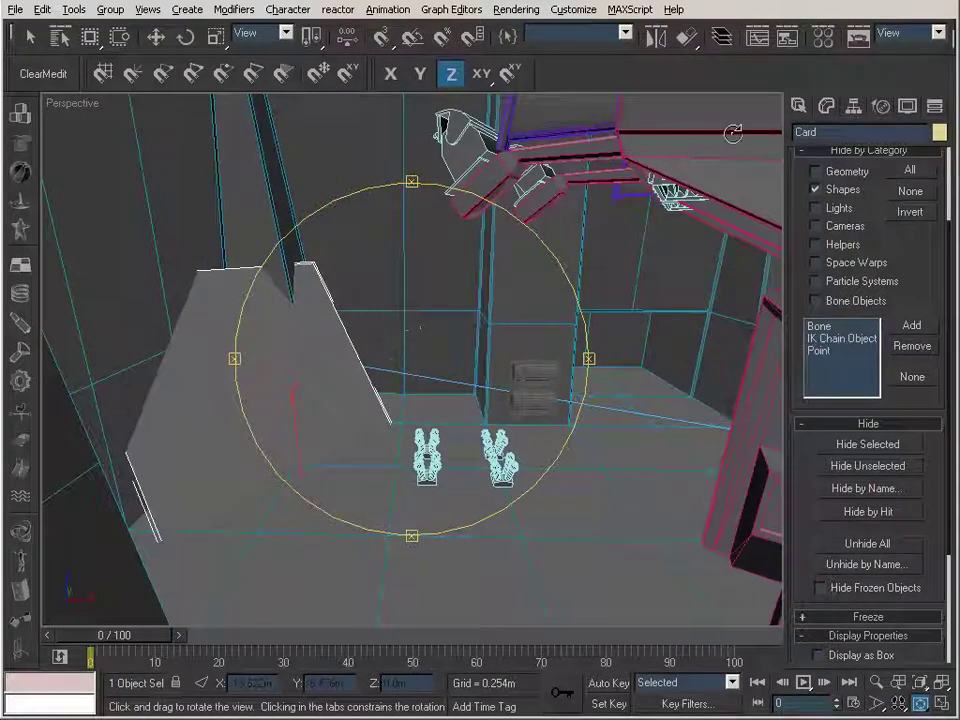
click(821, 40)
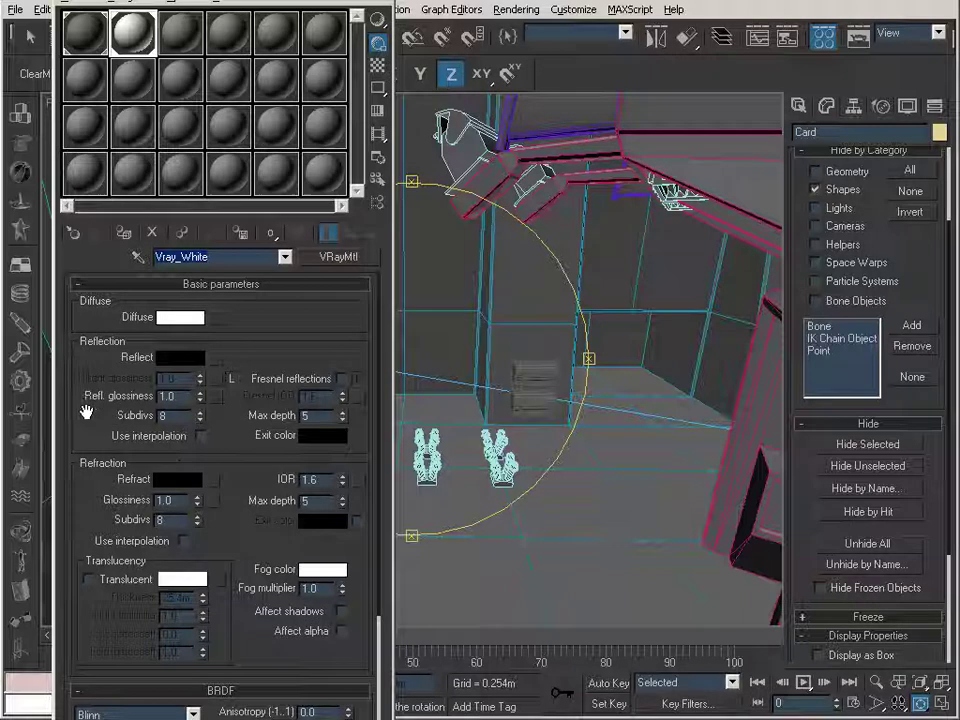
Check the diffuse color of the Vray_White material and close the Material Editor
click(180, 318)
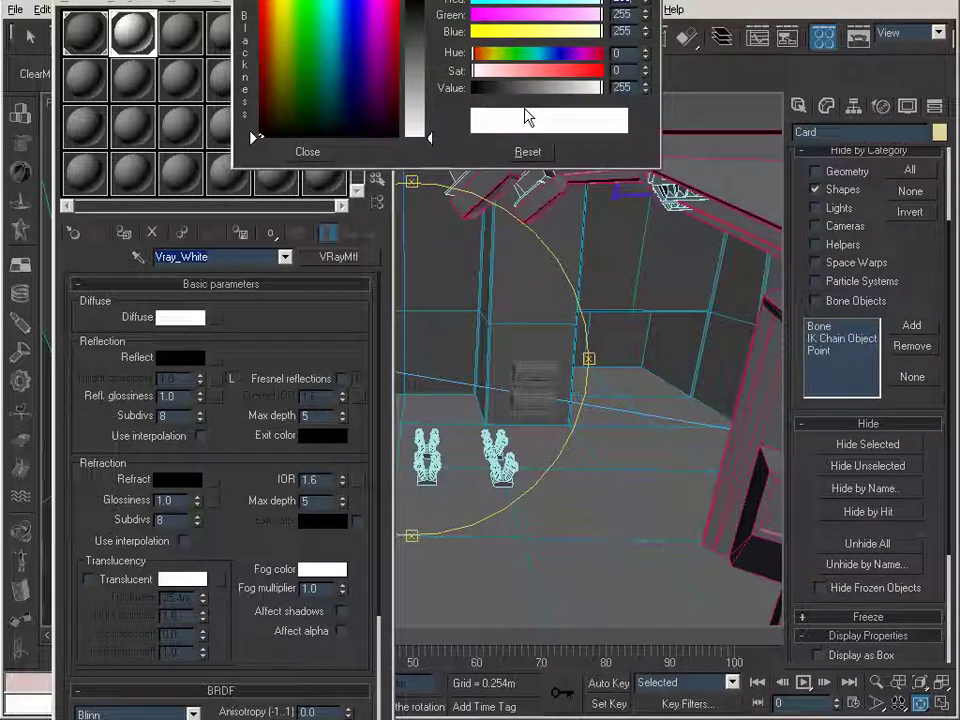
click(305, 154)
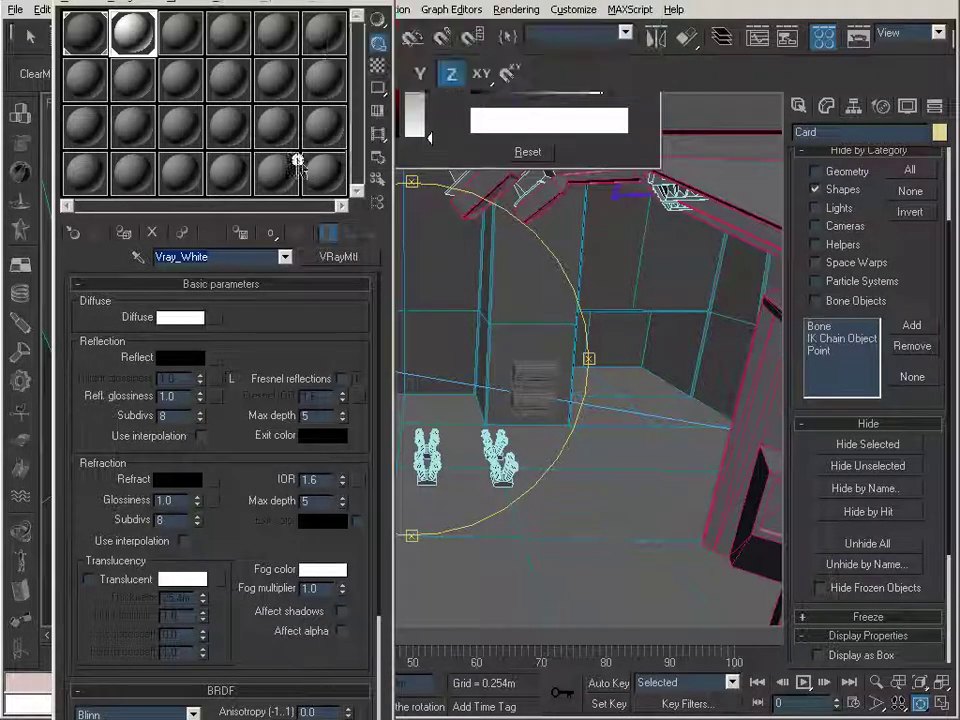
click(212, 257)
drag(375, 253, 321, 210)
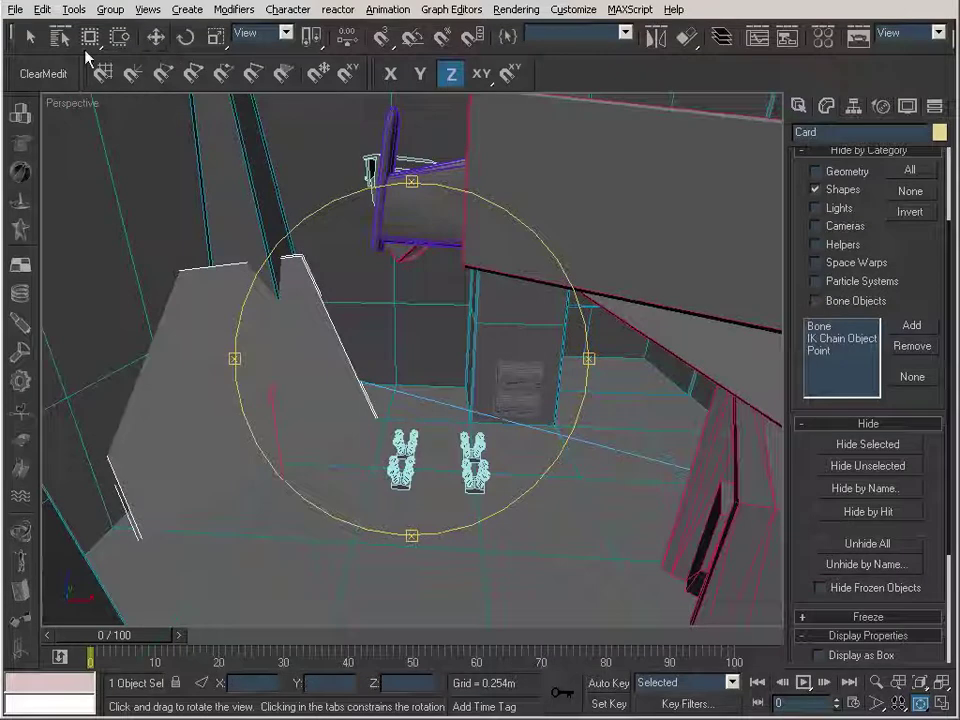
Review the Card object's VRay properties from the viewport, including its Generate GI multiplier, and close them
click(32, 37)
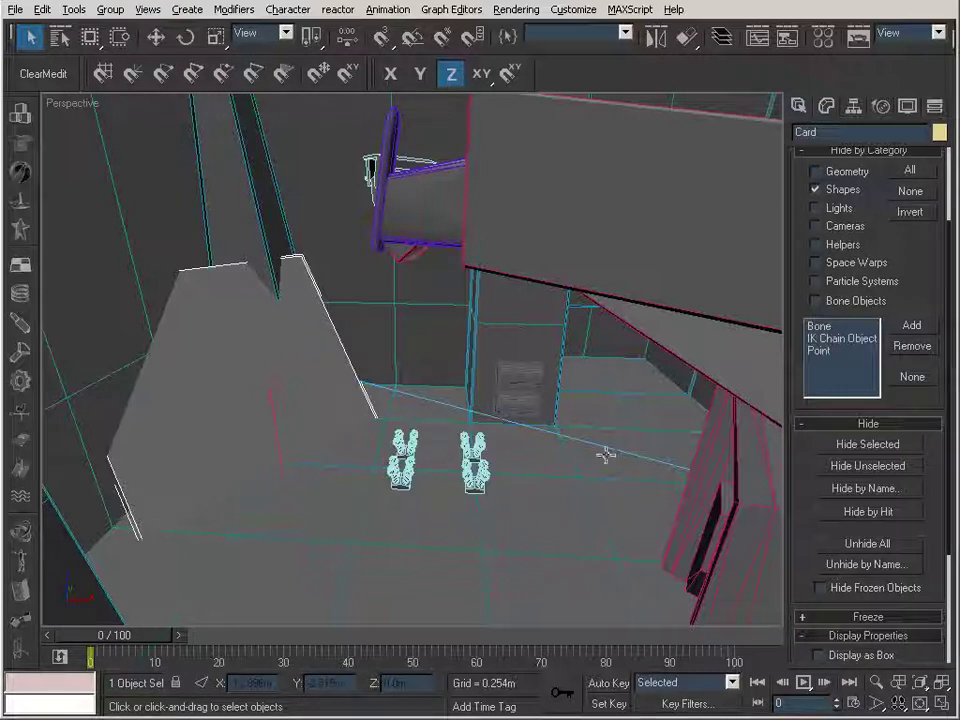
right_click(296, 340)
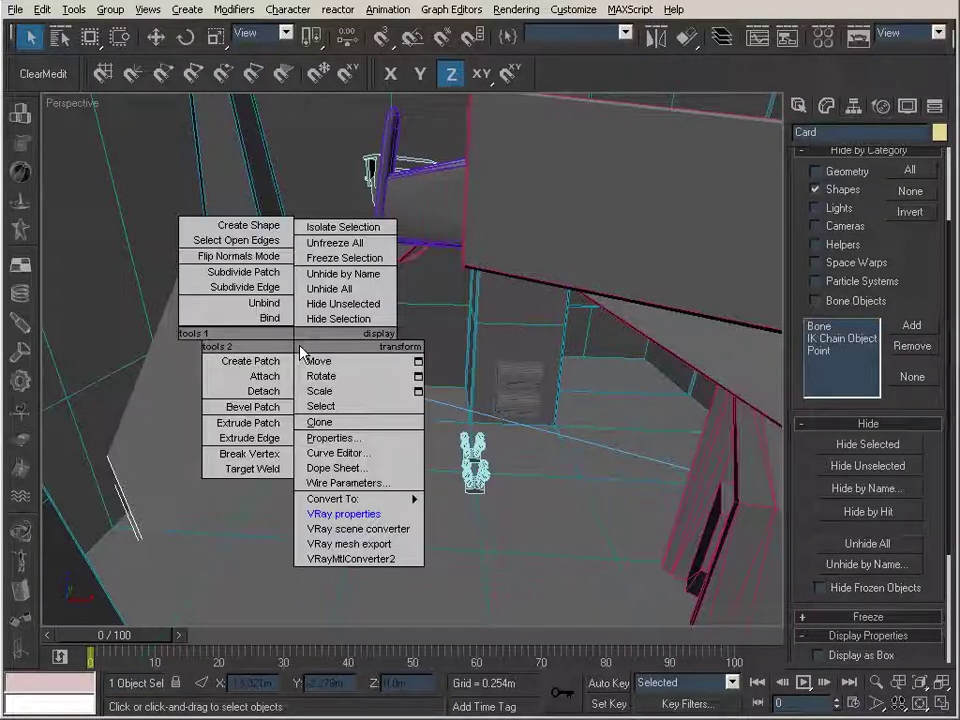
click(362, 515)
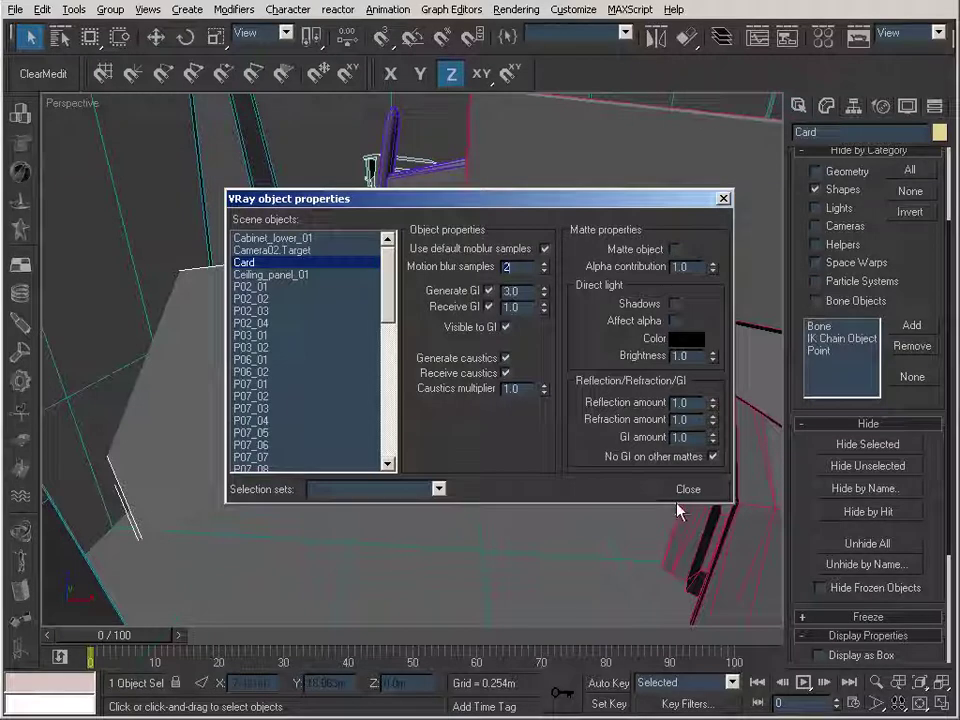
click(688, 487)
Examine the Card's GI and caustics settings through the VRay System object settings in the render setup, and close both dialogs
click(857, 35)
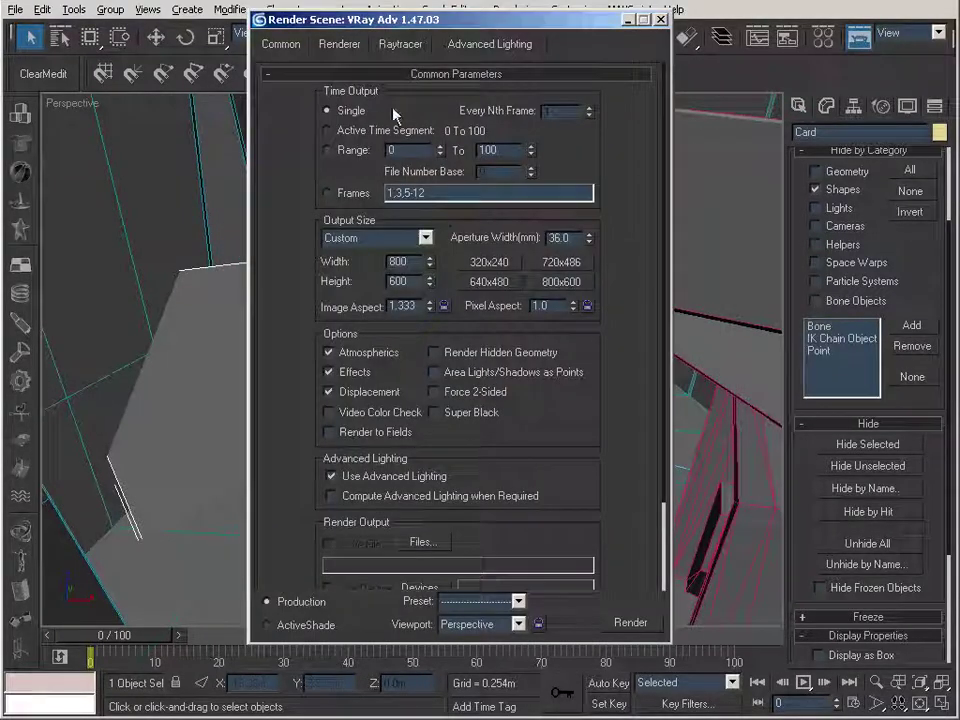
click(343, 44)
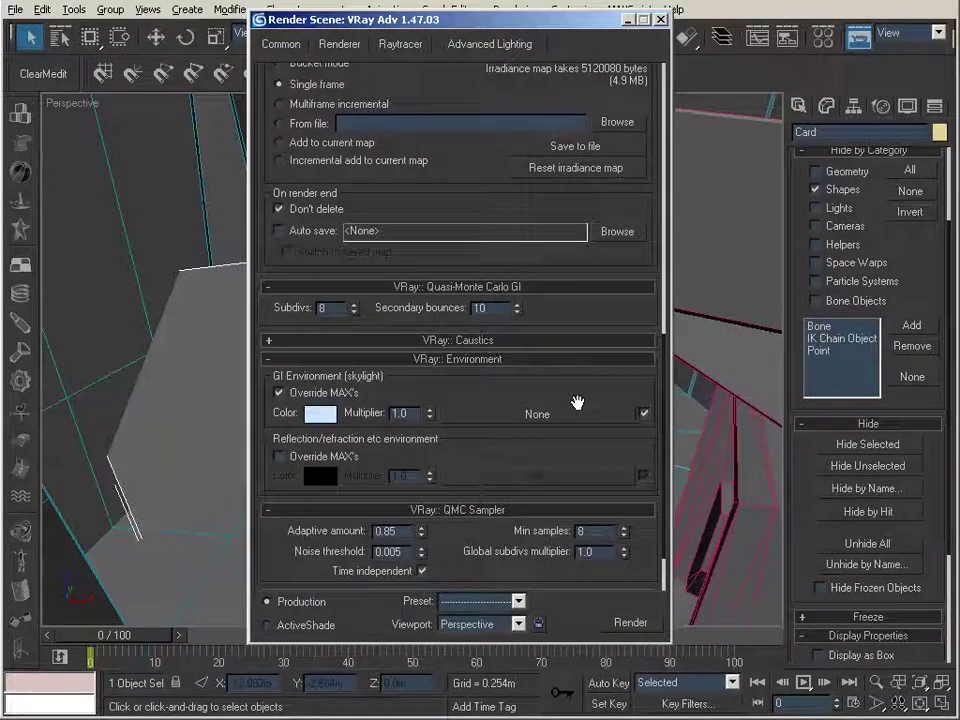
drag(574, 403, 578, 8)
click(500, 579)
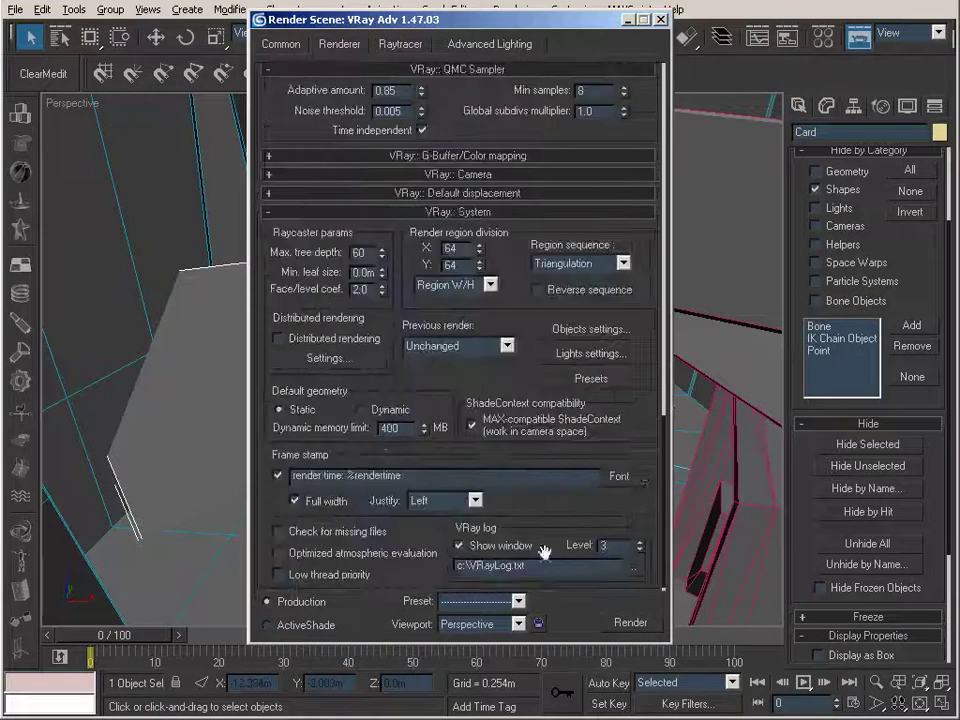
click(595, 333)
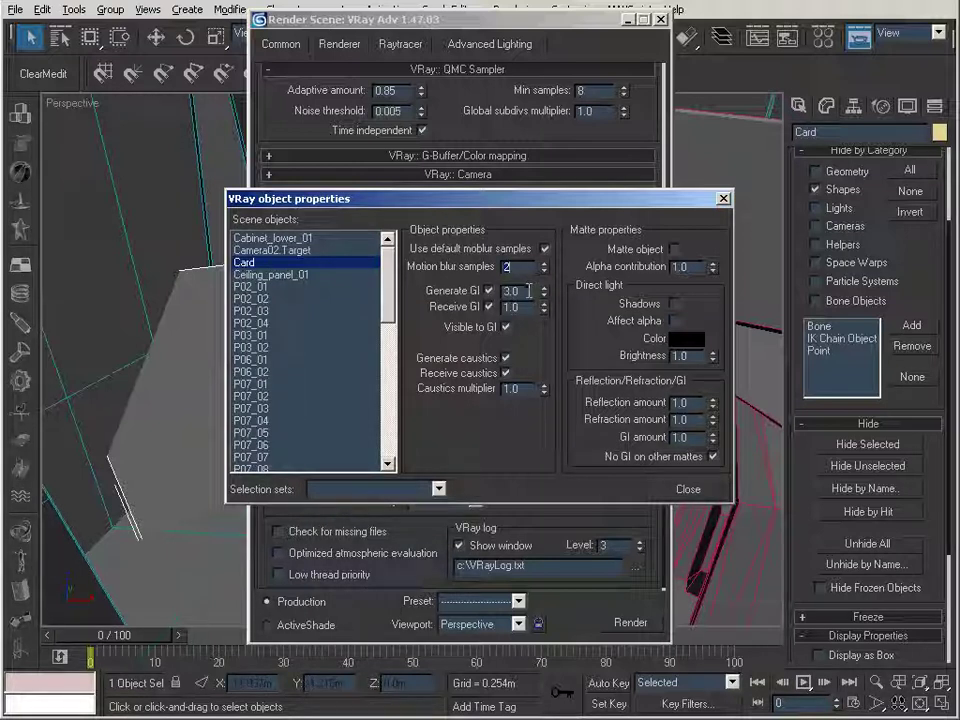
click(525, 290)
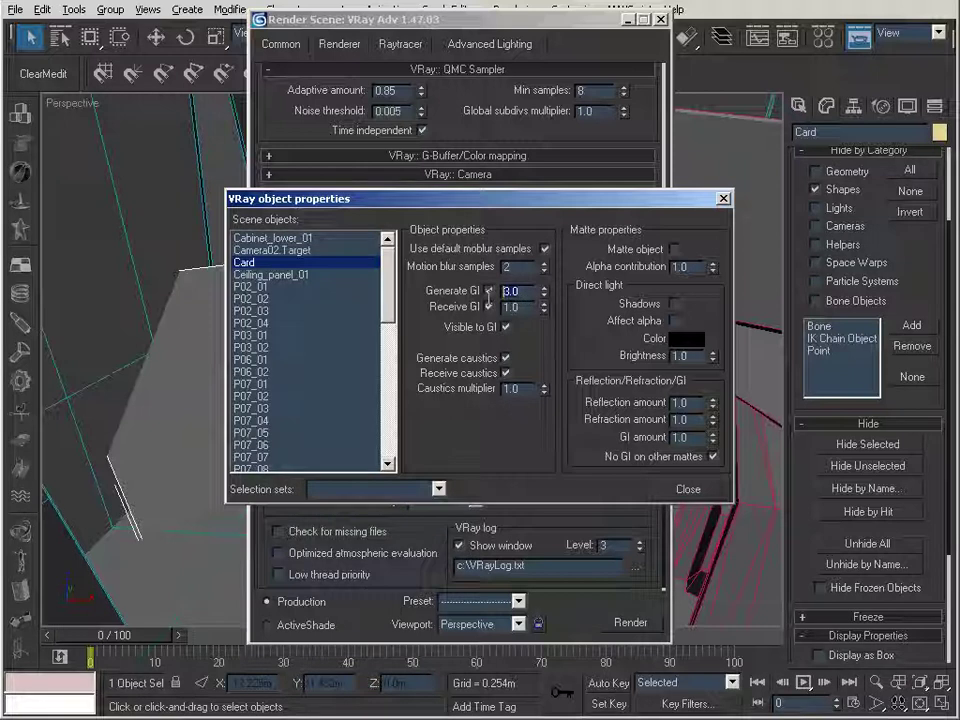
click(505, 358)
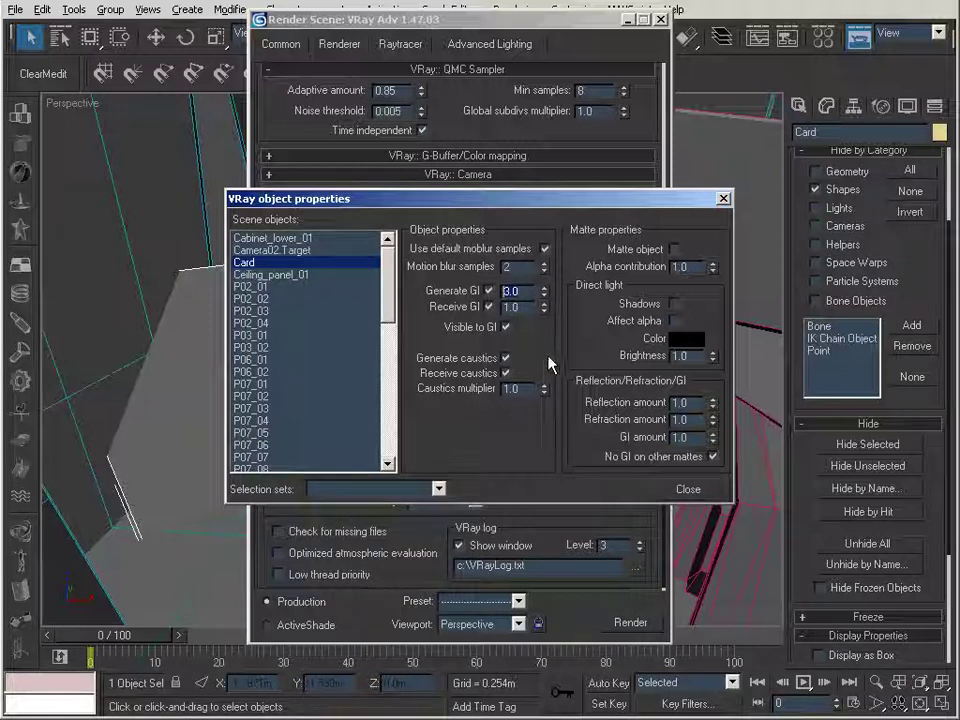
click(690, 492)
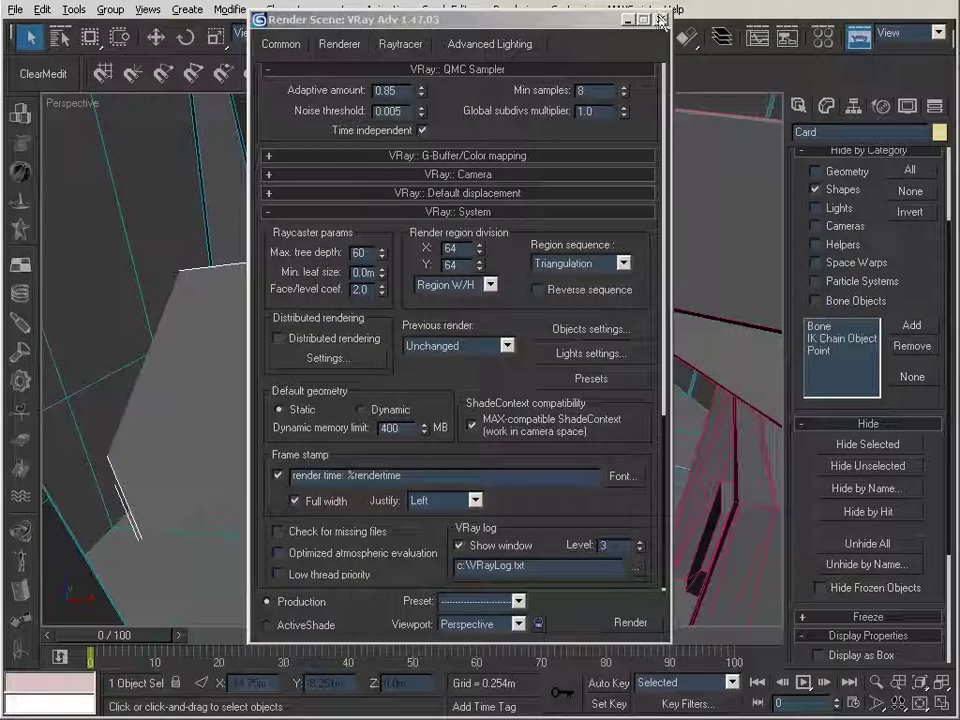
click(660, 19)
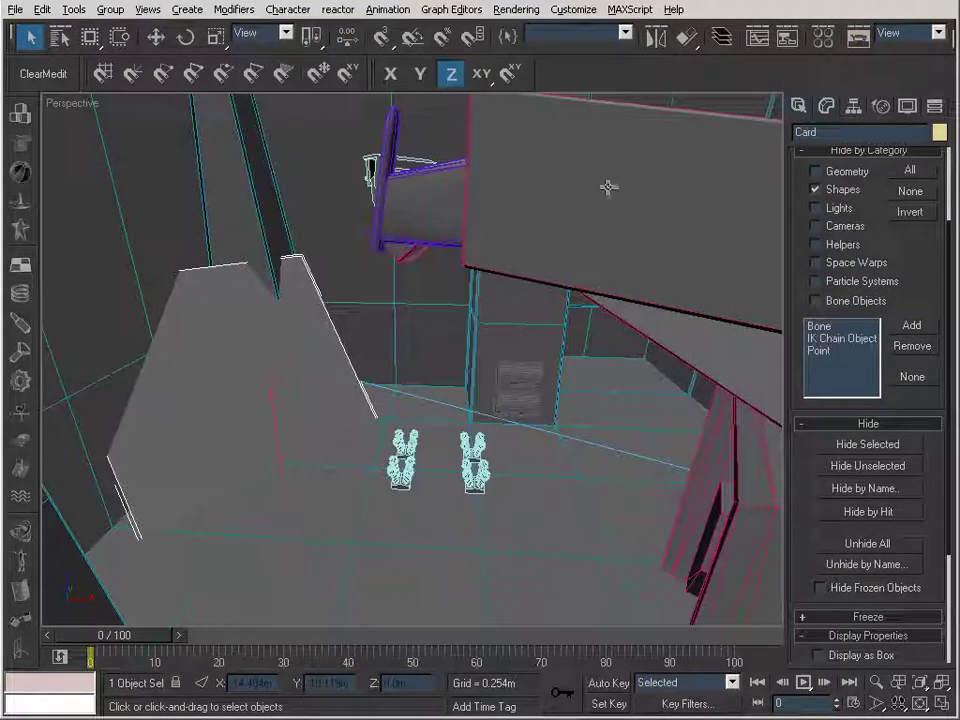
Review the Card's general object properties, including its camera visibility and shadow options, and accept them
right_click(301, 354)
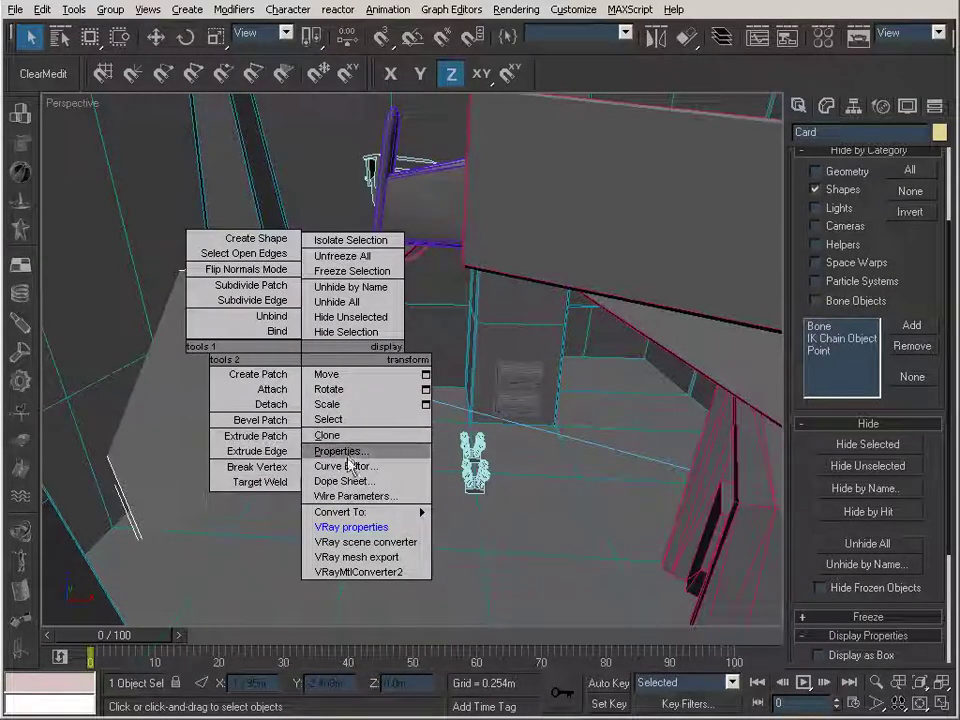
click(46, 10)
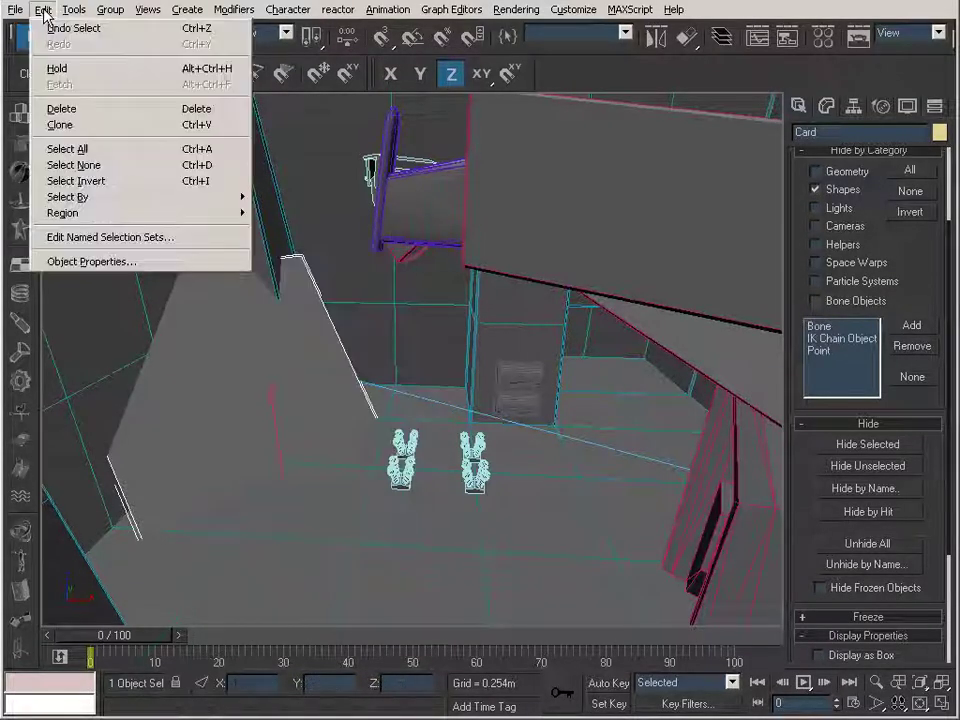
click(105, 262)
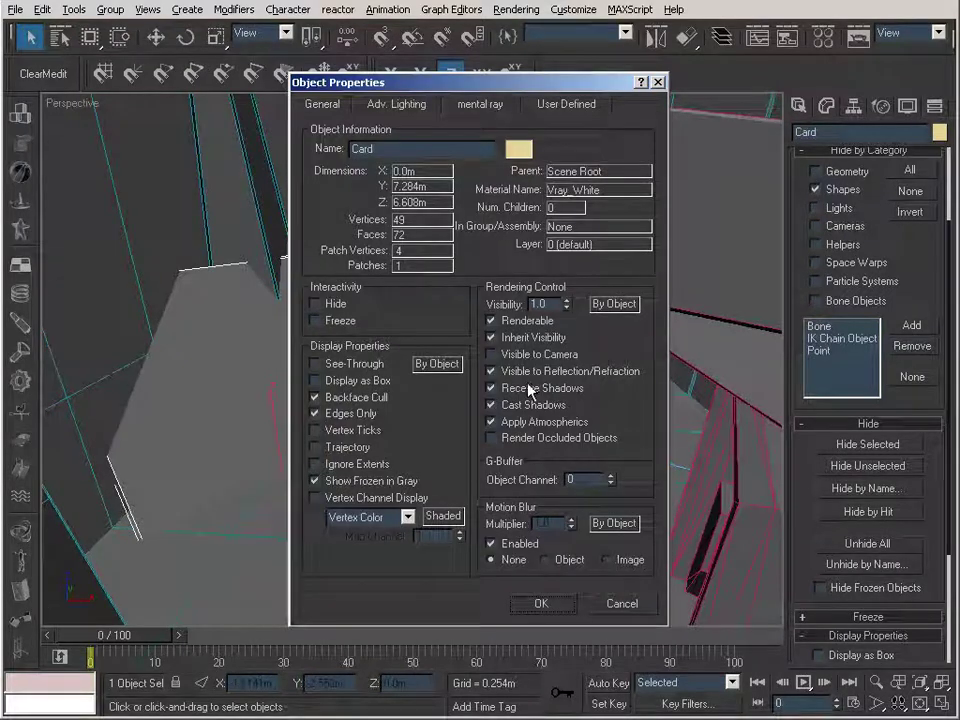
click(550, 603)
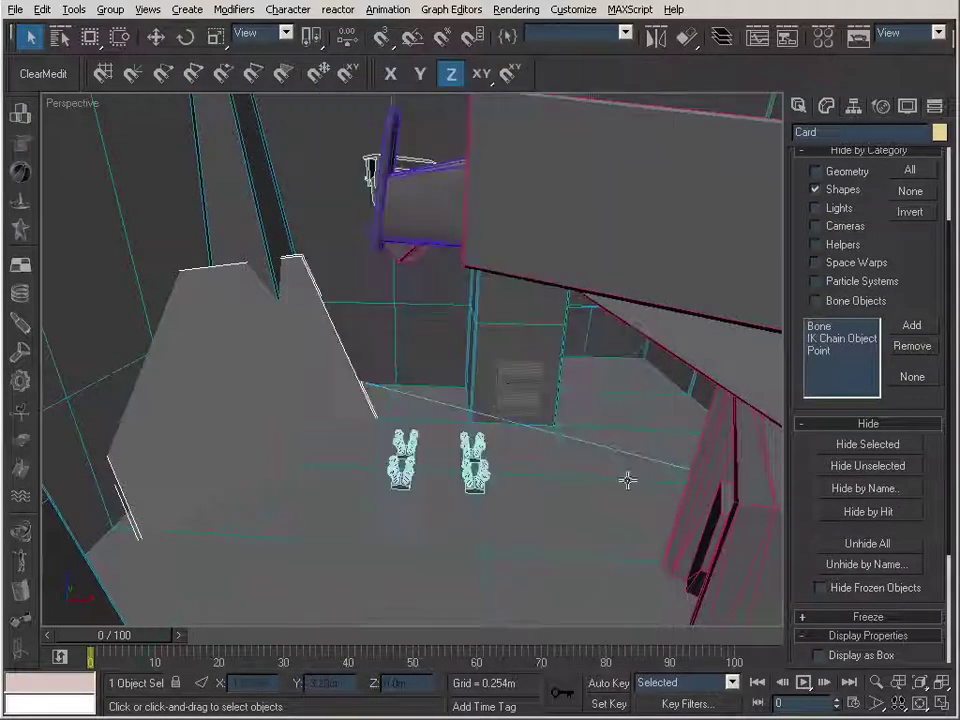
Return the Perspective viewport to the Camera02 view and start a VRay render of it at 800x600
key(c)
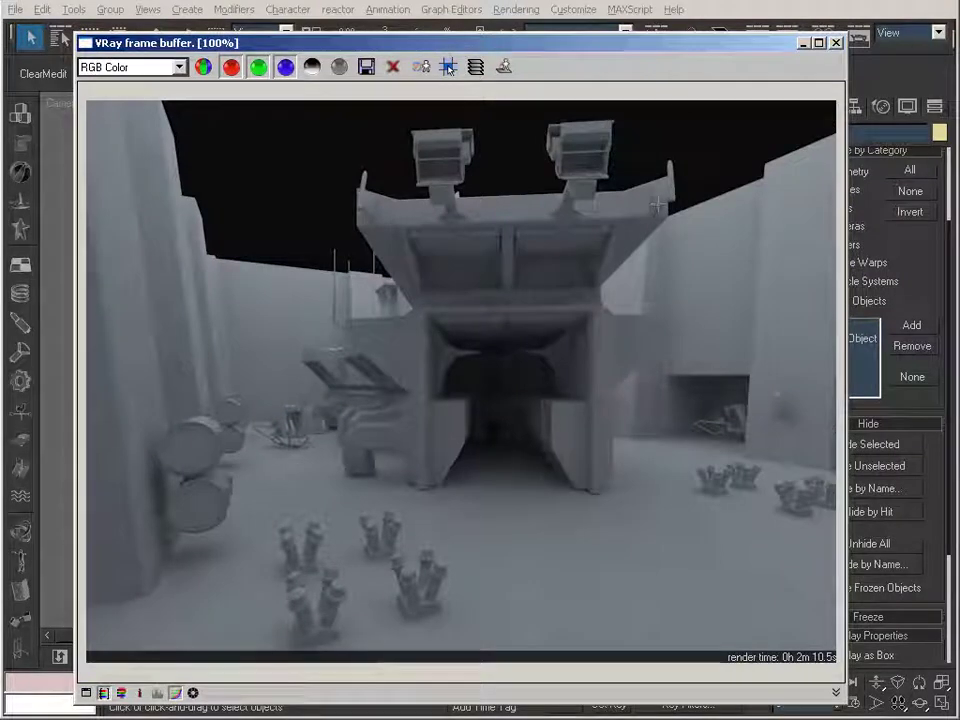
drag(761, 46, 753, 43)
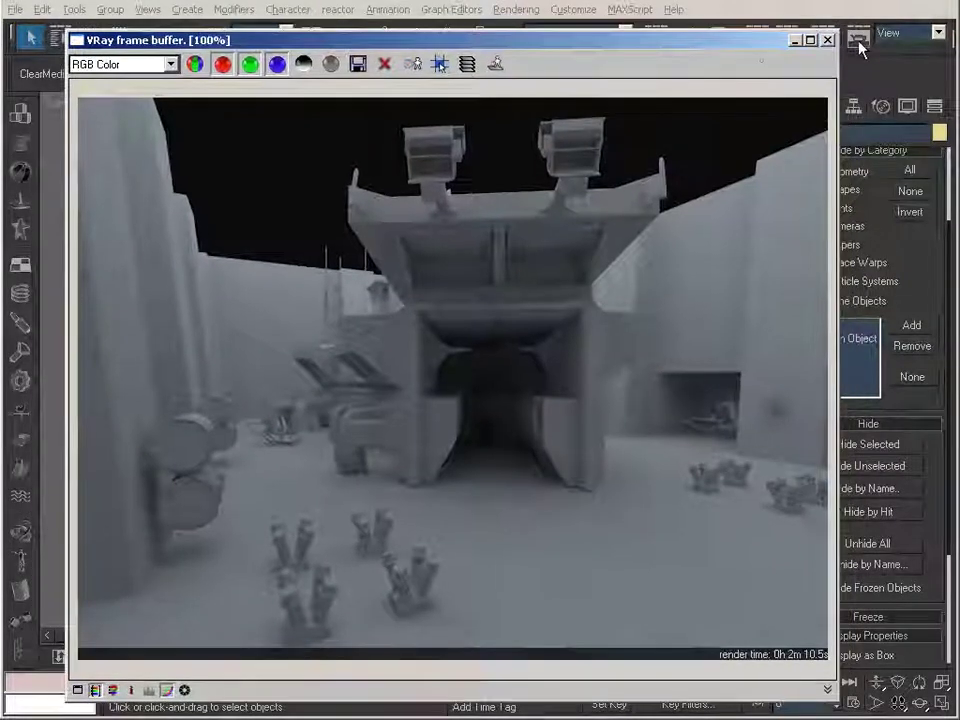
click(858, 42)
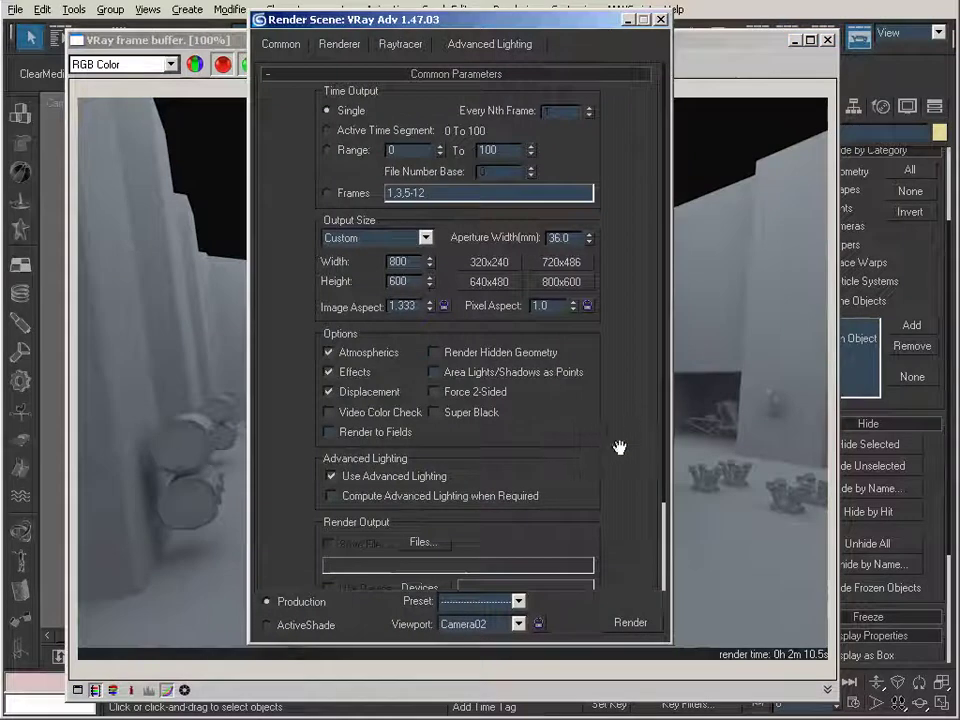
drag(619, 447, 606, 264)
click(341, 46)
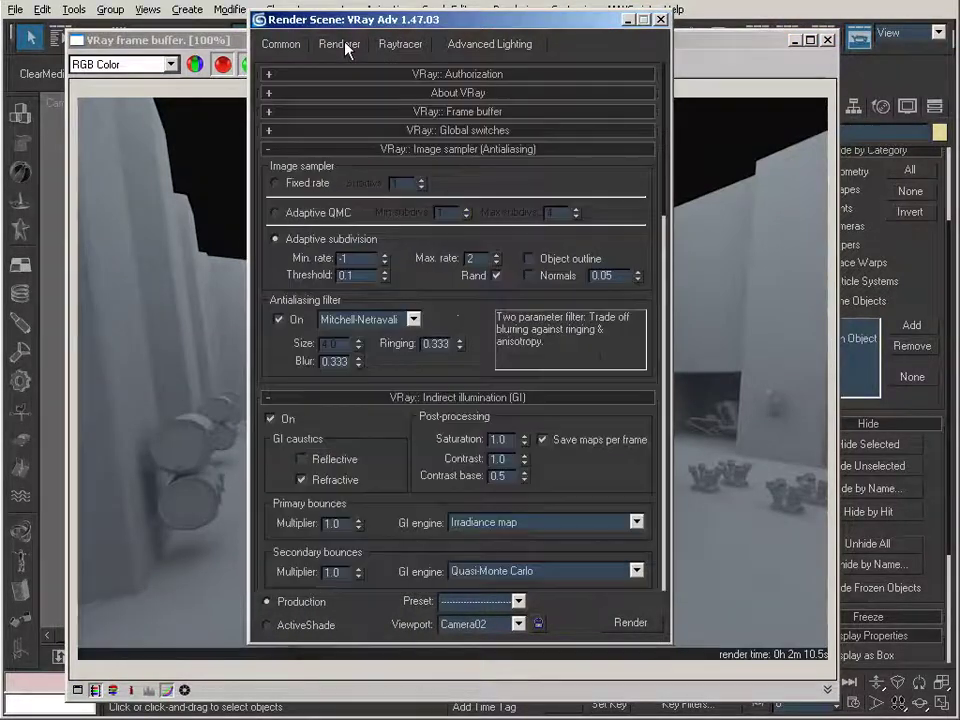
click(631, 624)
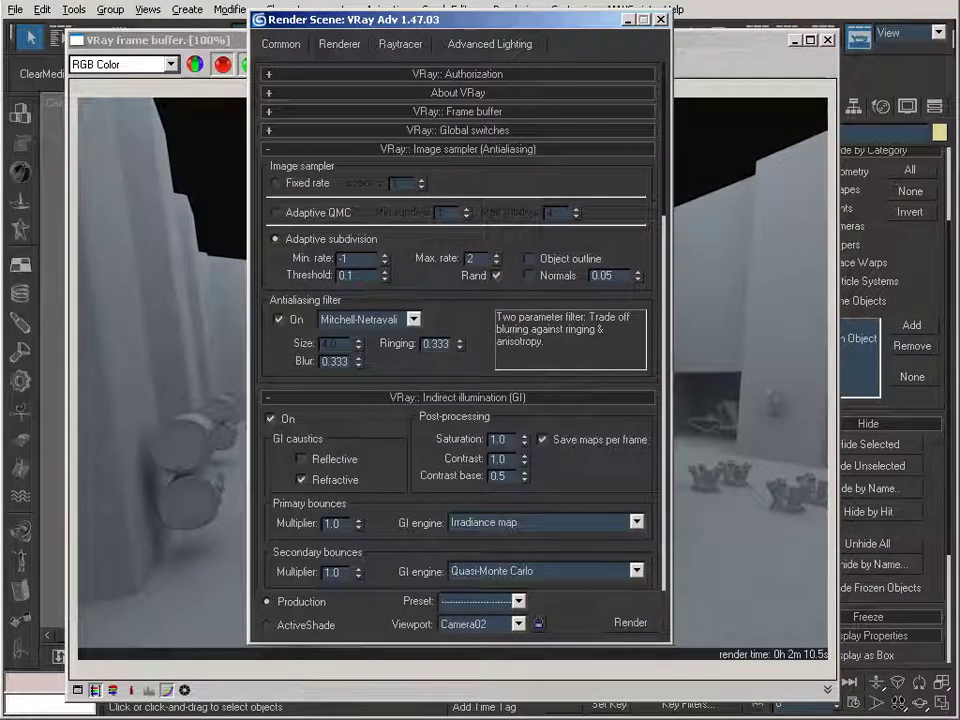